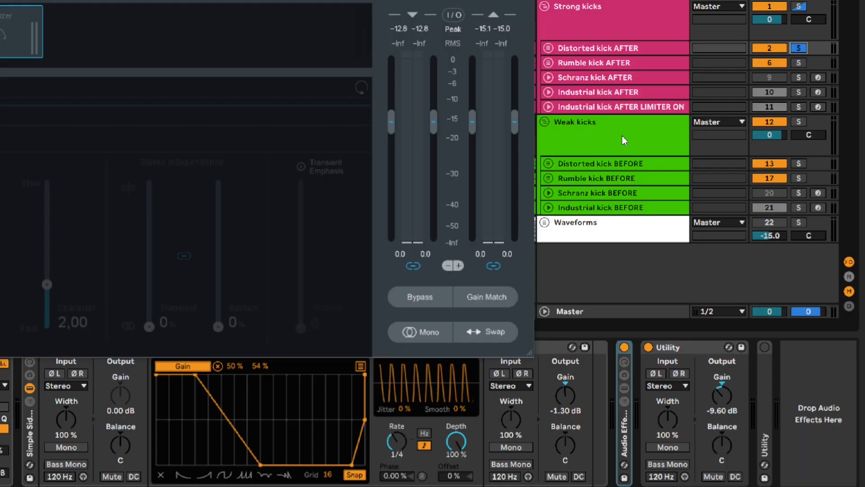
Examine the output gain of the Utility devices at the end of the strong and weak kick tracks' effect chains.
{"action": "left_click", "coordinate": [624, 139]}
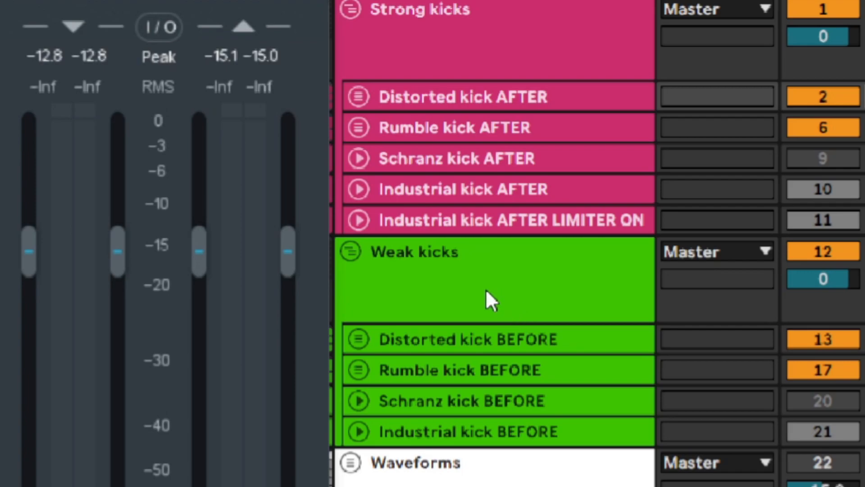
{"action": "left_click", "coordinate": [468, 286]}
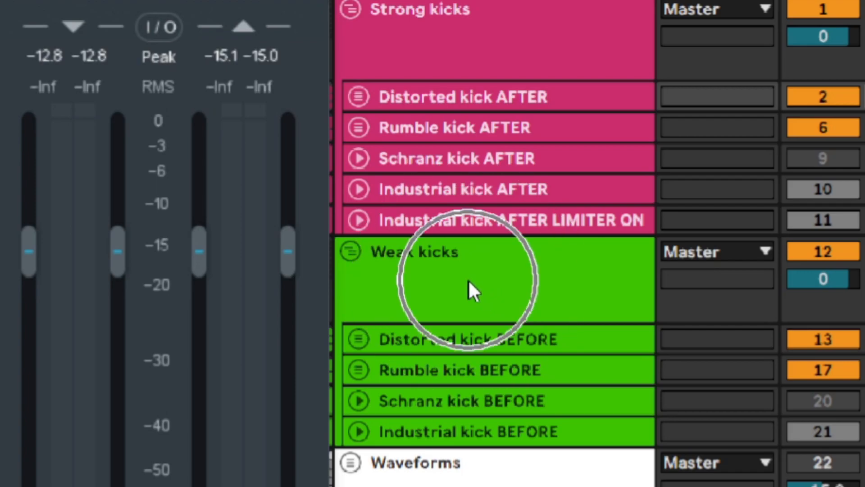
{"action": "left_click", "coordinate": [490, 93]}
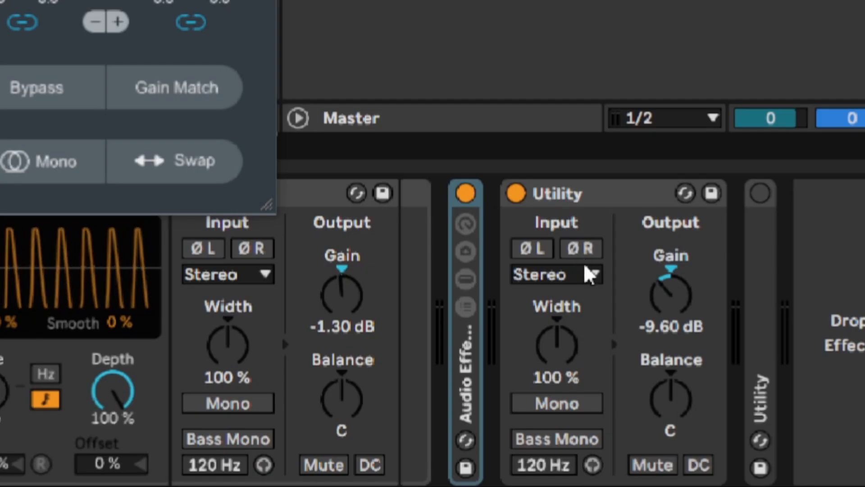
{"action": "left_click", "coordinate": [604, 278]}
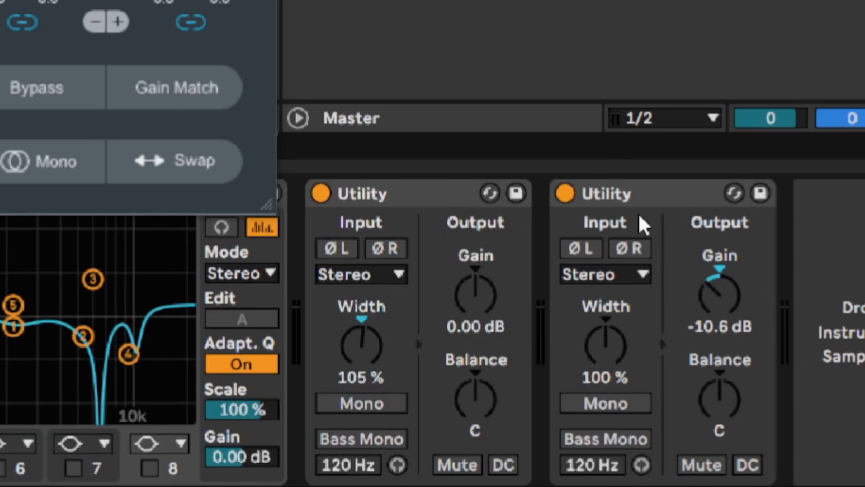
{"action": "left_click", "coordinate": [668, 280]}
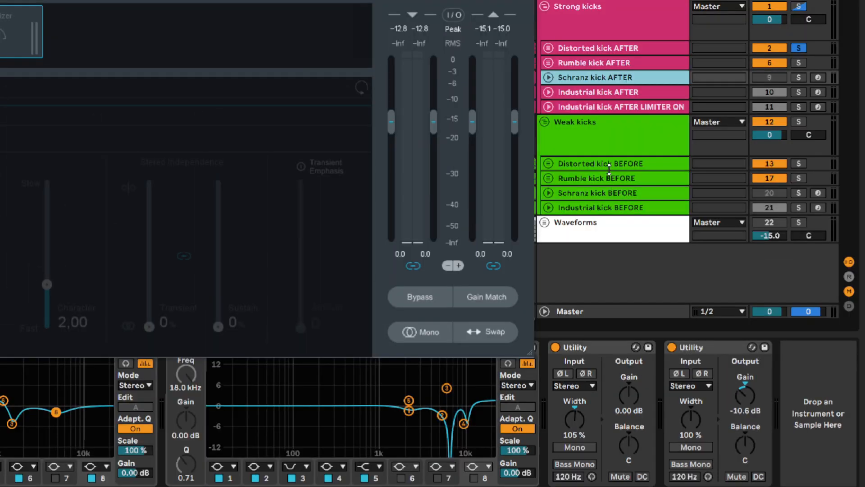
{"action": "left_click", "coordinate": [609, 168]}
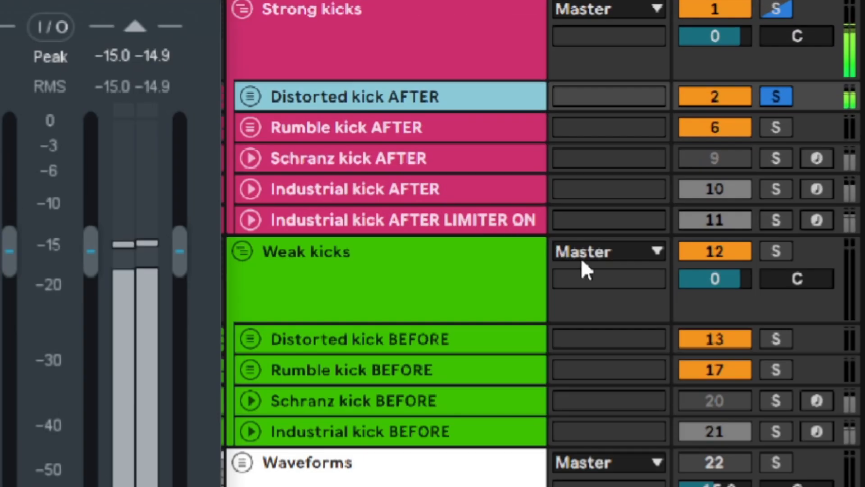
Solo the Distorted, Rumble, Schranz and Industrial kick BEFORE tracks in turn to compare their peak levels with the AFTER versions.
{"action": "left_click", "coordinate": [782, 339]}
{"action": "left_click", "coordinate": [149, 55]}
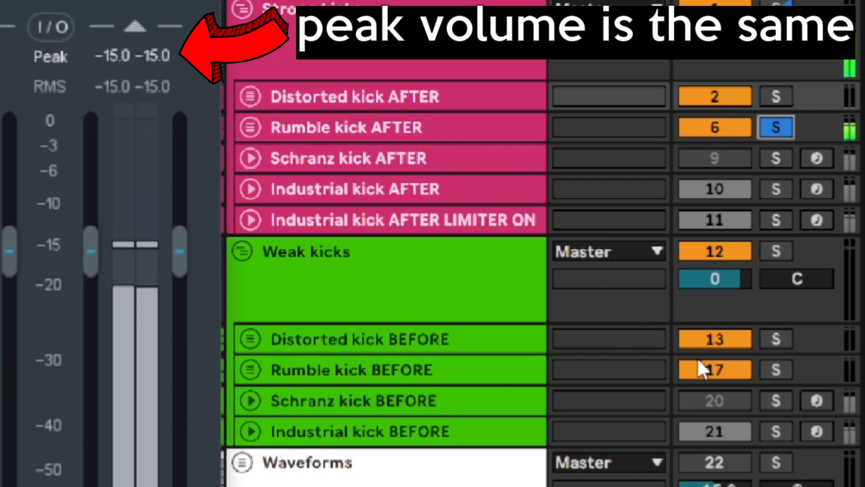
{"action": "left_click", "coordinate": [776, 369]}
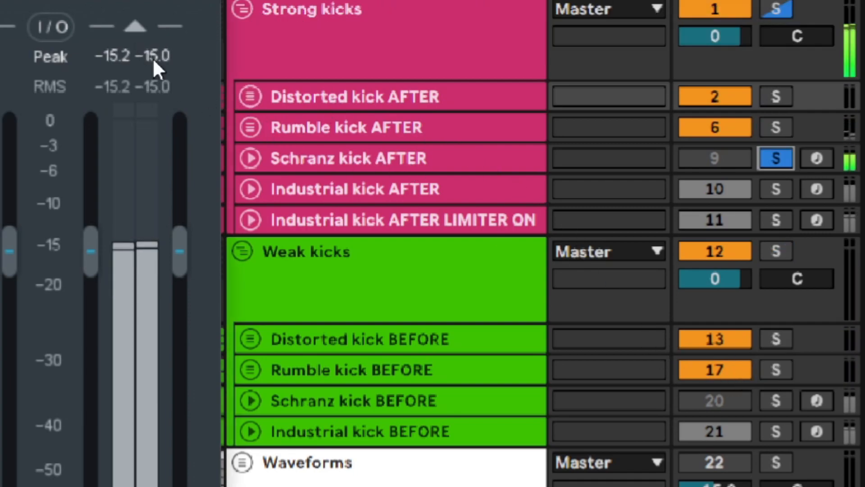
{"action": "left_click", "coordinate": [776, 401]}
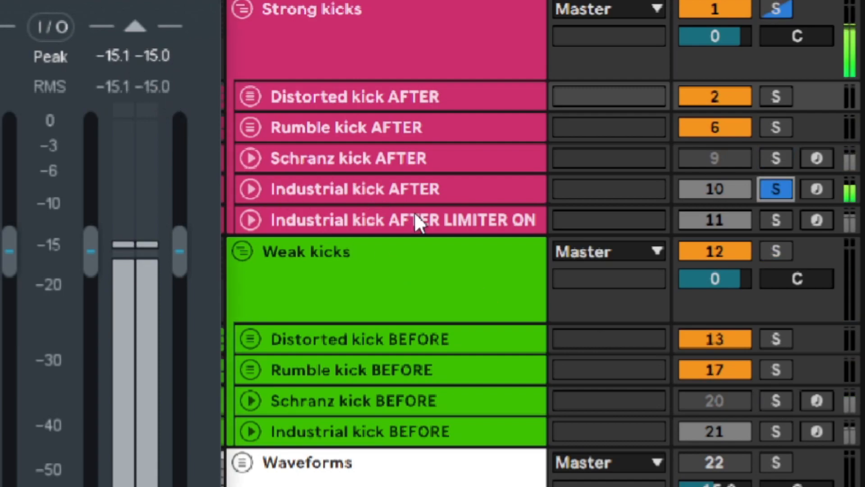
{"action": "left_click", "coordinate": [776, 431]}
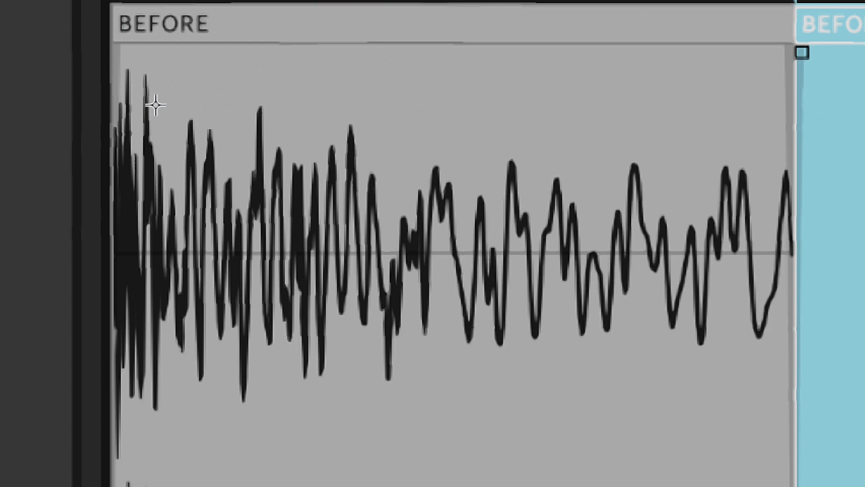
Draw red horizontal lines at the loud and quiet peak levels of the BEFORE waveform and a vertical line spanning the gap.
{"action": "left_click_drag", "start_coordinate": [106, 103], "coordinate": [438, 105]}
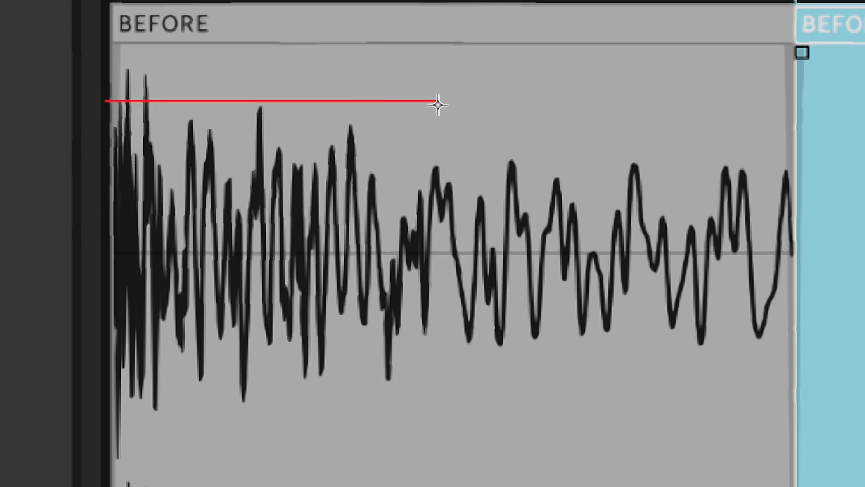
{"action": "left_click_drag", "start_coordinate": [803, 169], "coordinate": [404, 169]}
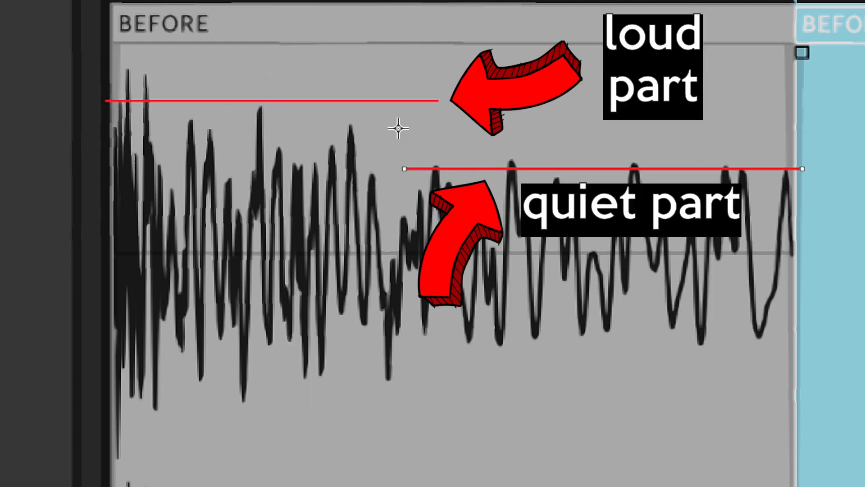
{"action": "left_click_drag", "start_coordinate": [436, 104], "coordinate": [436, 163]}
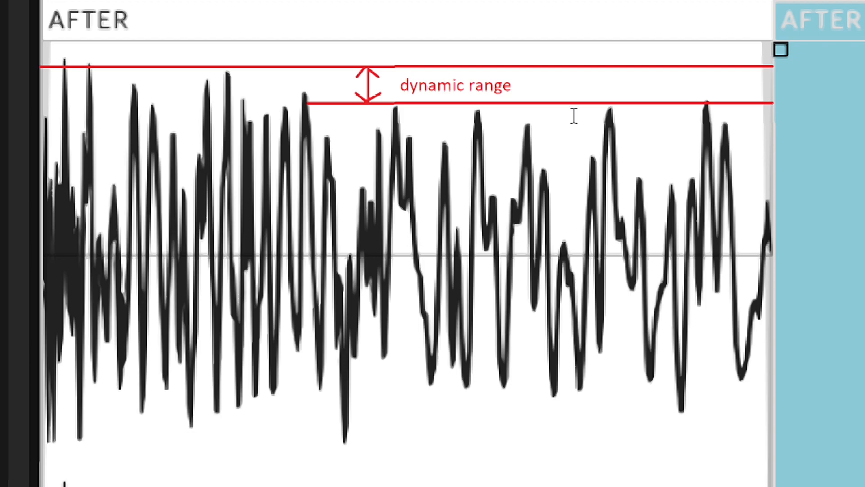
Solo the Industrial kick AFTER track and the Industrial kick BEFORE track in turn to compare their sound.
{"action": "key", "text": "ctrl"}
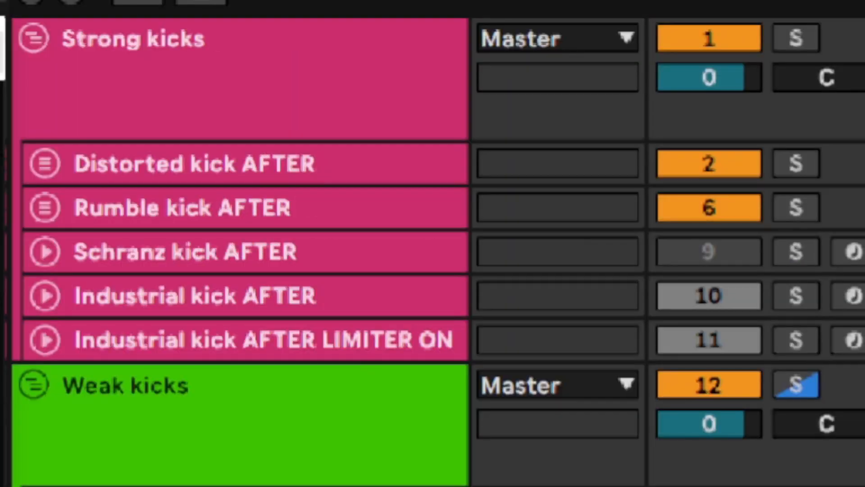
{"action": "left_click", "coordinate": [787, 296]}
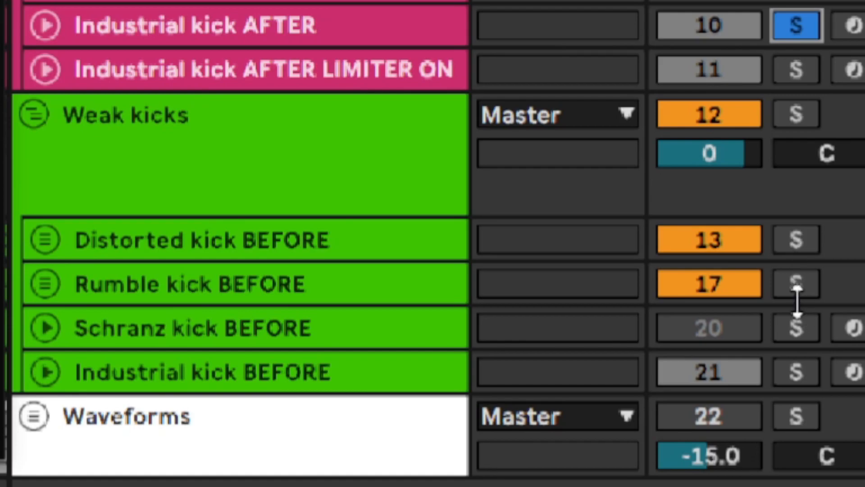
{"action": "left_click", "coordinate": [801, 373]}
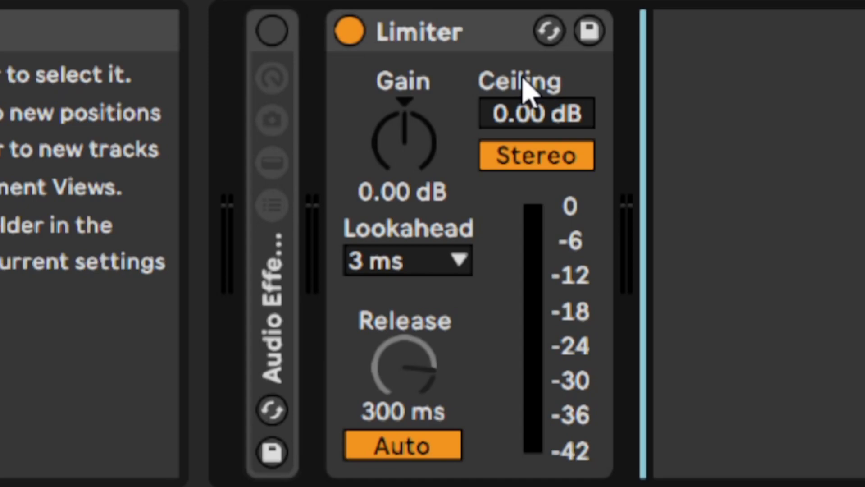
Examine the Limiter's ceiling setting and try raising the Limiter's gain.
{"action": "left_click", "coordinate": [286, 237]}
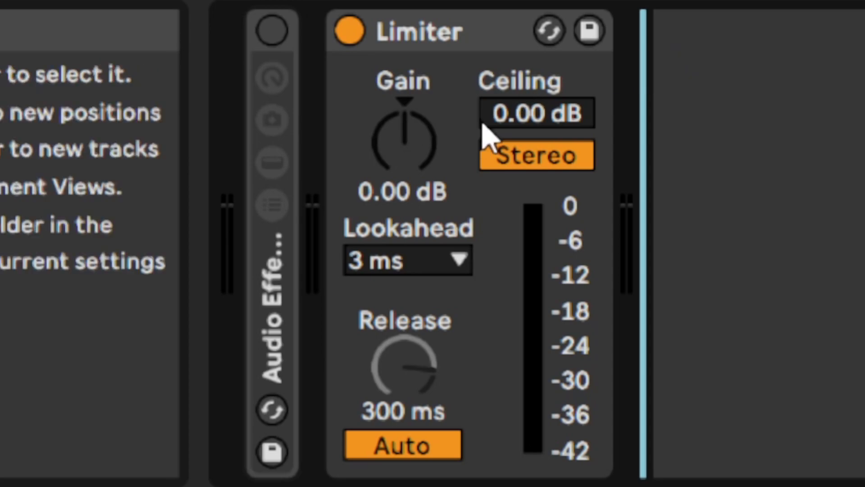
{"action": "left_click", "coordinate": [480, 118]}
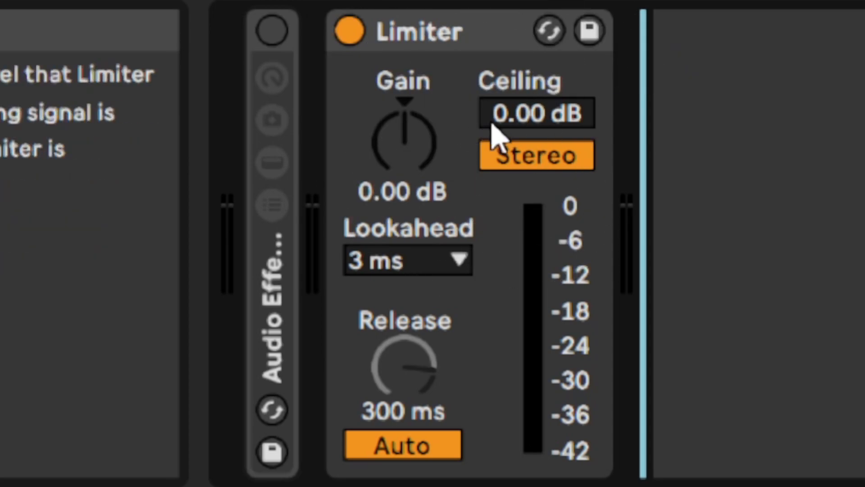
{"action": "left_click", "coordinate": [539, 114]}
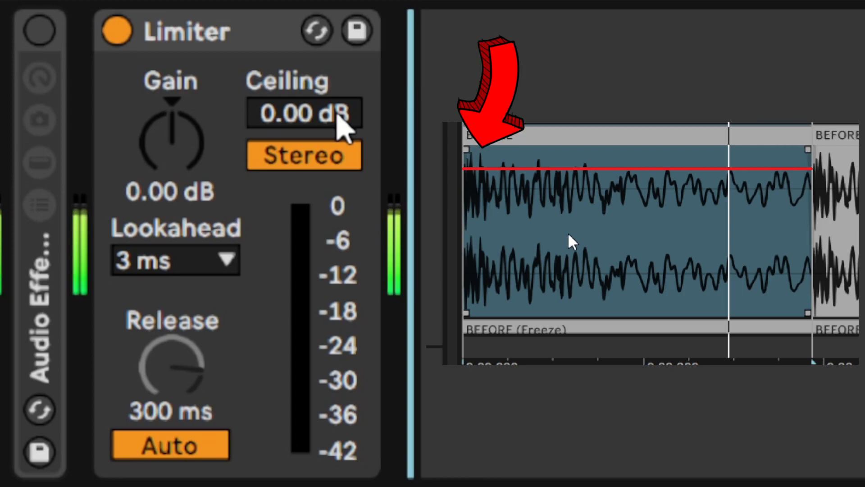
{"action": "left_click_drag", "start_coordinate": [179, 144], "coordinate": [179, 89]}
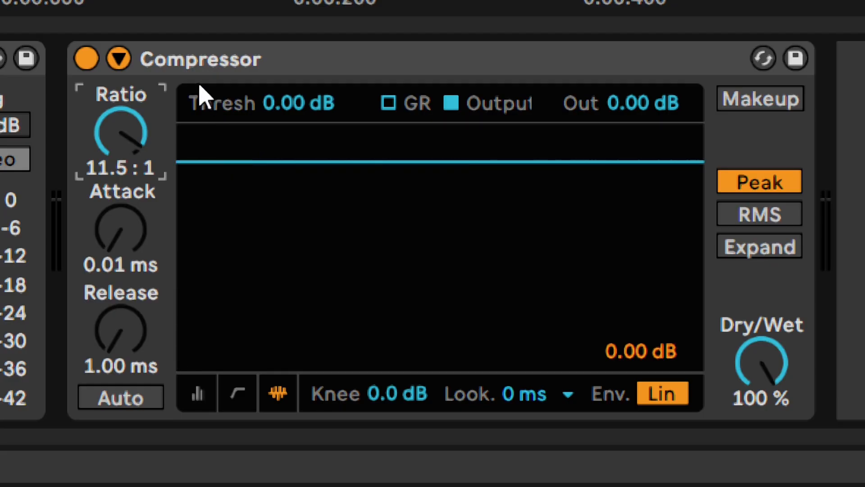
Set the Compressor's ratio to 2.00 : 1 and its threshold to -8.00 dB.
{"action": "key", "text": "ctrl"}
{"action": "double_click", "coordinate": [108, 143]}
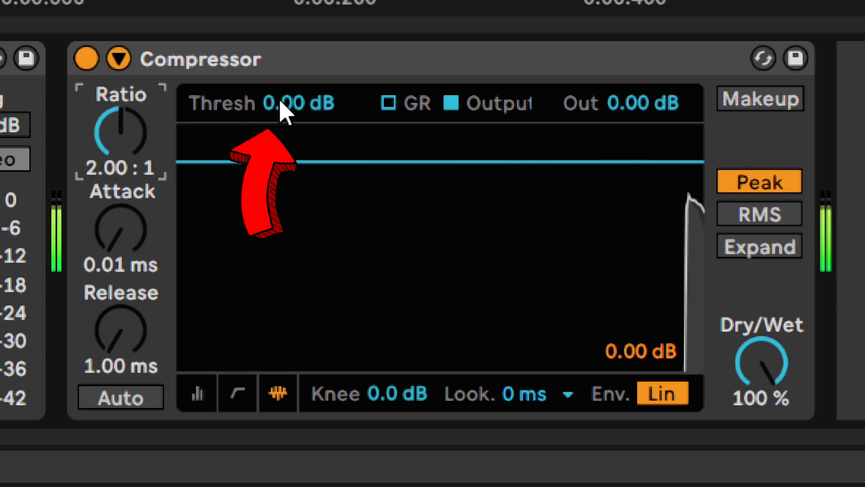
{"action": "left_click_drag", "start_coordinate": [280, 107], "coordinate": [285, 125]}
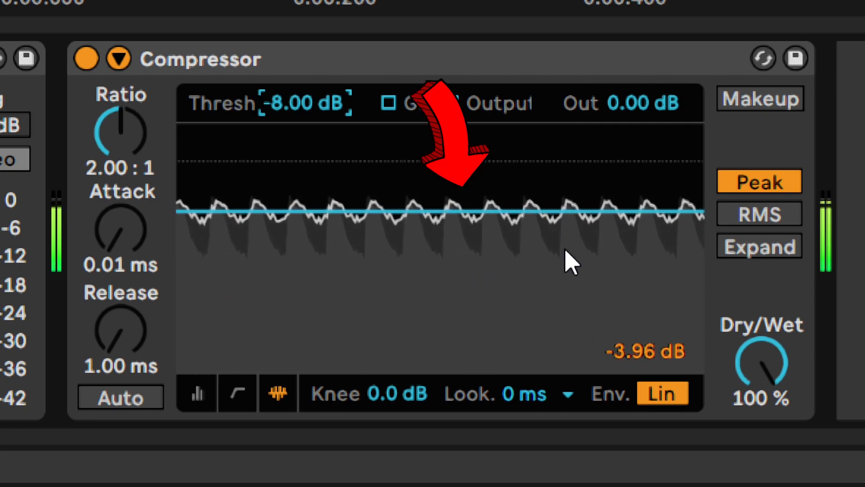
{"action": "left_click", "coordinate": [495, 205]}
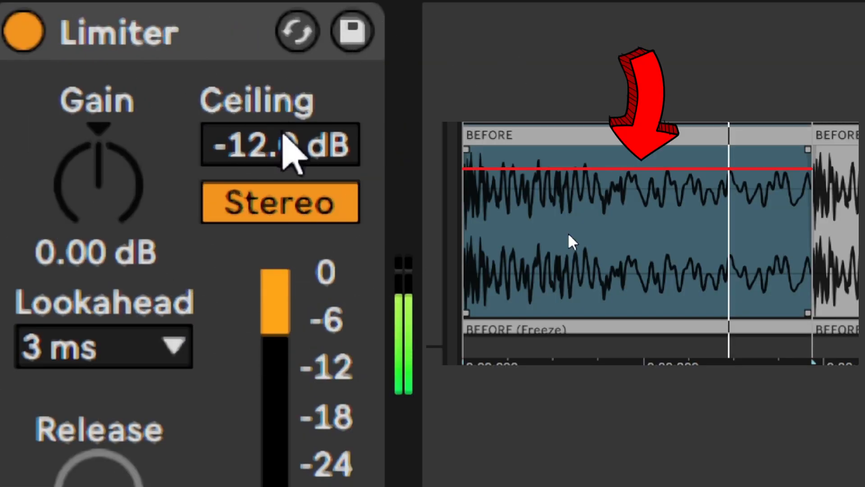
Try the Limiter's ceiling at -16.1 dB, and return it to 0.00 dB.
{"action": "mouse_move", "coordinate": [293, 144]}
{"action": "left_mouse_down"}
{"action": "mouse_move", "coordinate": [293, 177]}
{"action": "mouse_move", "coordinate": [295, 145]}
{"action": "left_mouse_up"}
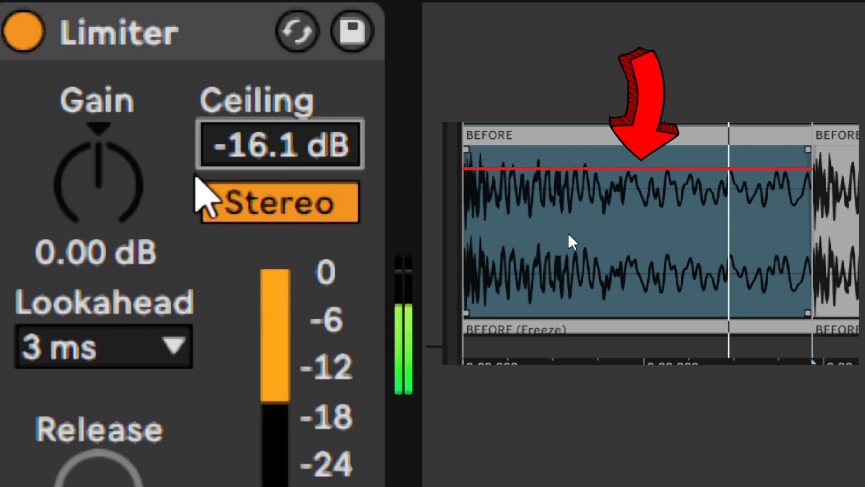
{"action": "left_click_drag", "start_coordinate": [272, 135], "coordinate": [272, 93]}
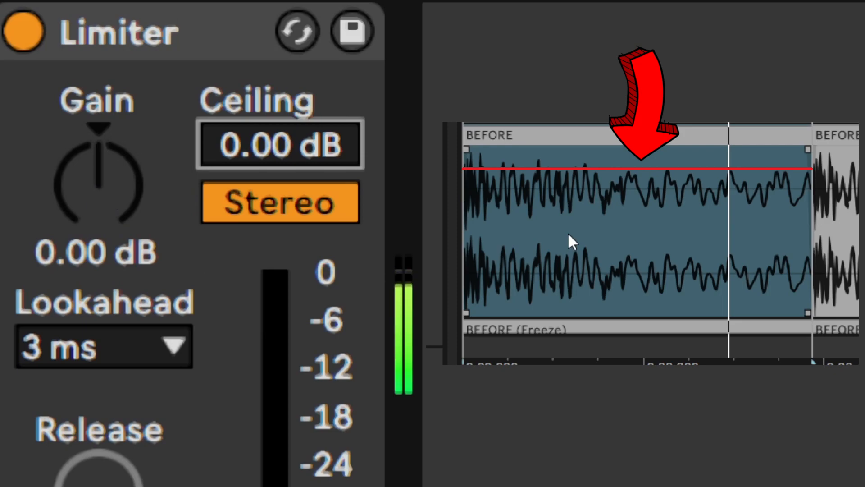
Set the Limiter's gain to 16 dB.
{"action": "left_click", "coordinate": [107, 187]}
{"action": "type", "text": "16"}
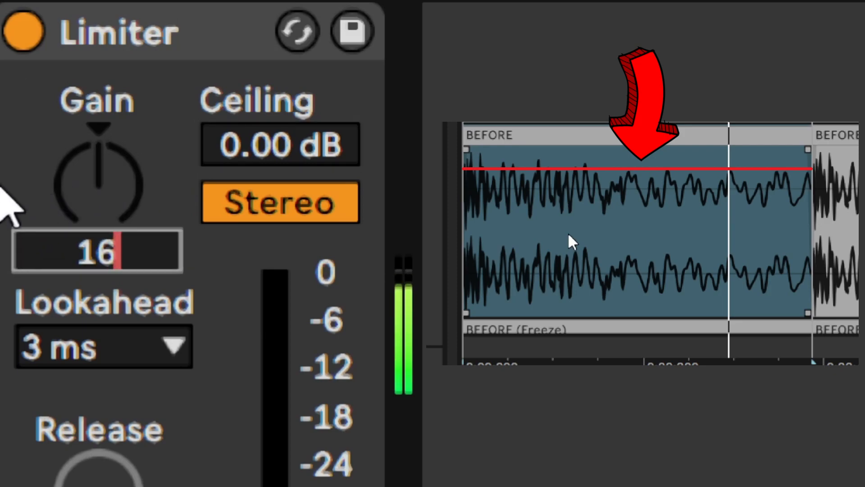
{"action": "key", "text": "Return"}
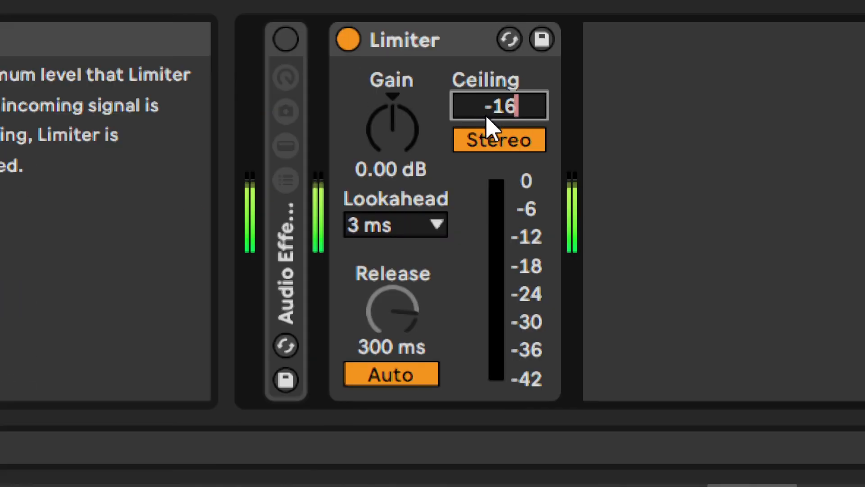
Set the Limiter's ceiling to -16 dB, and switch the Limiter off and on again to compare the sound.
{"action": "key", "text": "Return"}
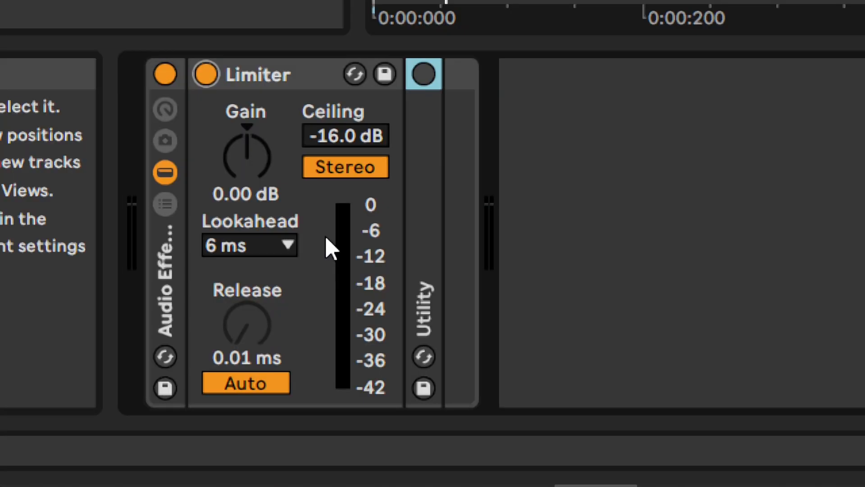
{"action": "left_click", "coordinate": [207, 74]}
{"action": "left_click", "coordinate": [208, 71]}
Unfold the Utility device after the Limiter and switch it on.
{"action": "double_click", "coordinate": [421, 247]}
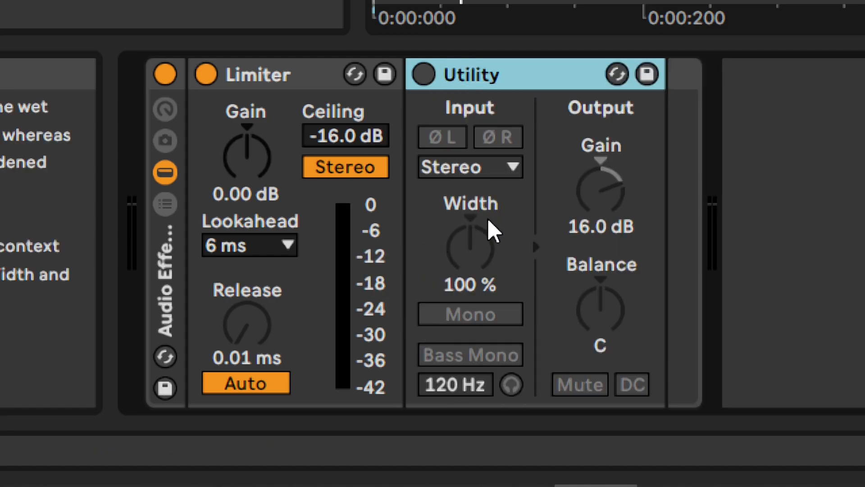
{"action": "left_click", "coordinate": [424, 75]}
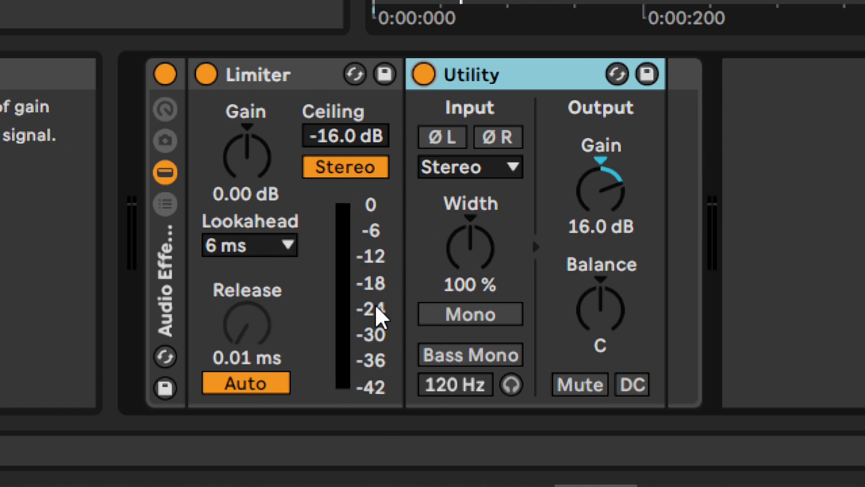
Play the kick and toggle the Limiter and Utility rack off and on to compare loudness on the VU meter.
{"action": "left_click", "coordinate": [169, 81]}
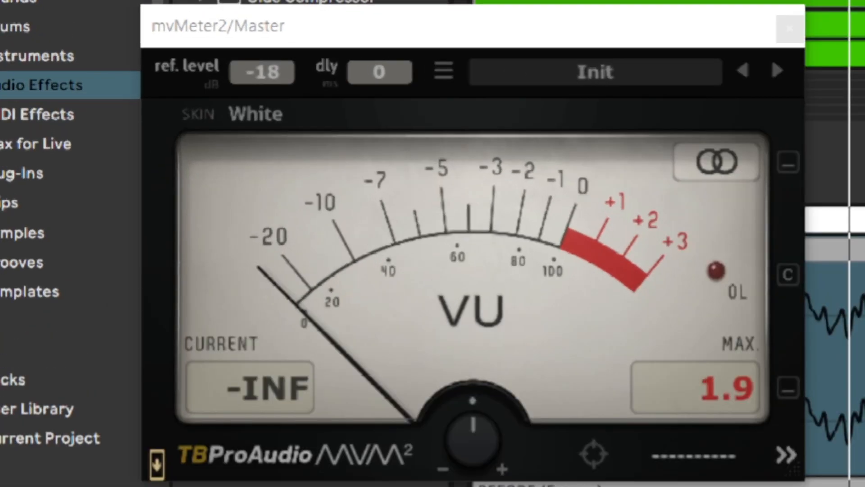
{"action": "key", "text": "space"}
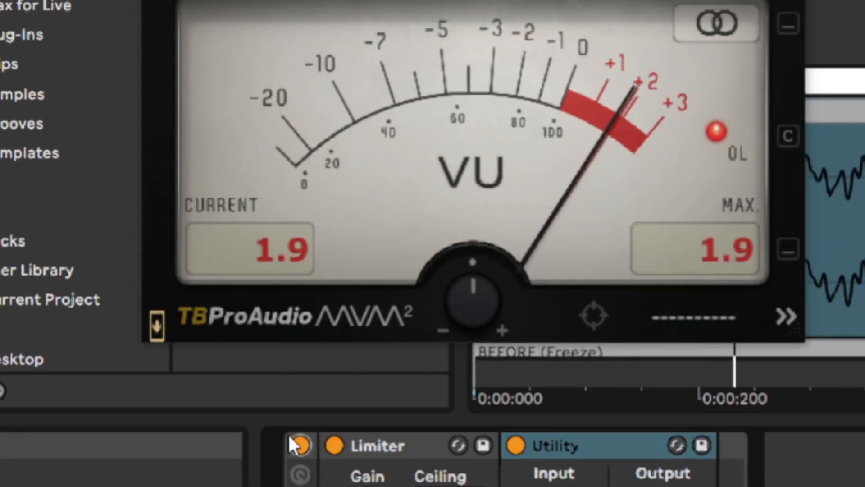
{"action": "left_click", "coordinate": [296, 440]}
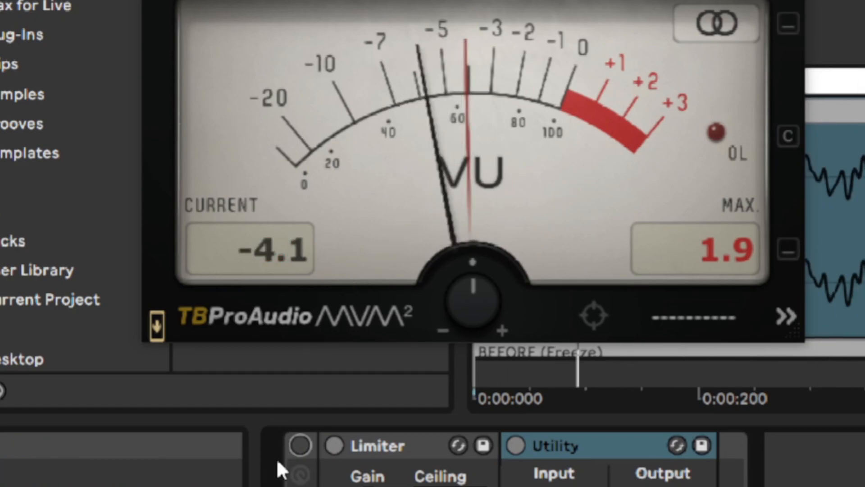
{"action": "left_click", "coordinate": [300, 443]}
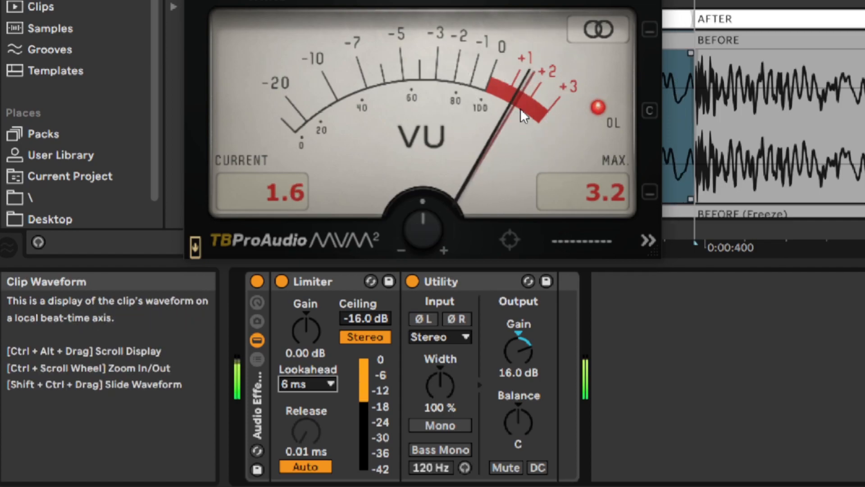
Set the Limiter's Lookahead to 1.5 ms and play the kick to check its level on the VU meter.
{"action": "left_click", "coordinate": [330, 384]}
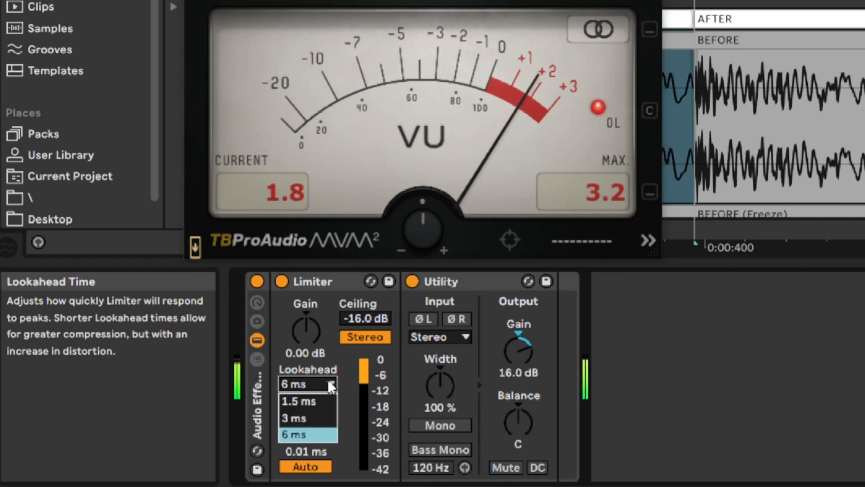
{"action": "left_click", "coordinate": [308, 401]}
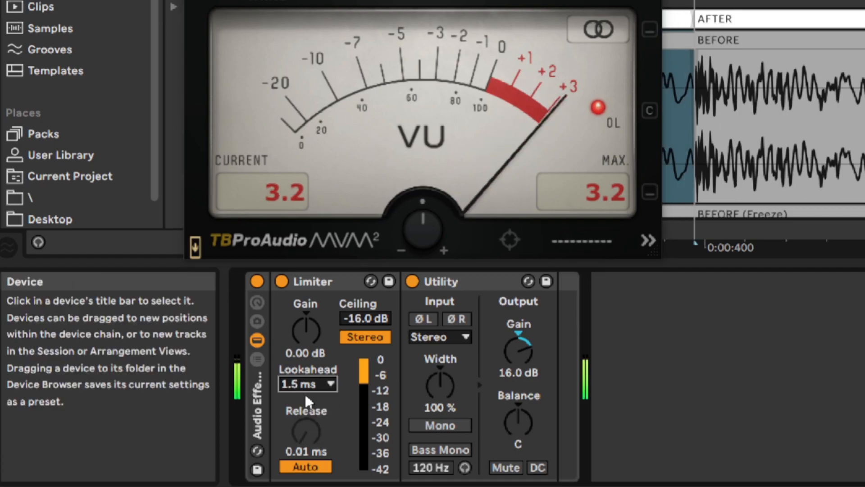
{"action": "left_click", "coordinate": [539, 147]}
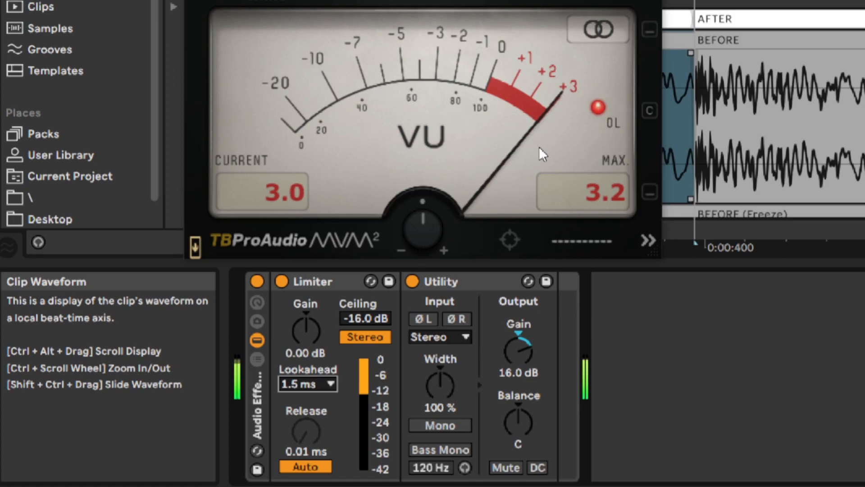
{"action": "left_click", "coordinate": [238, 187]}
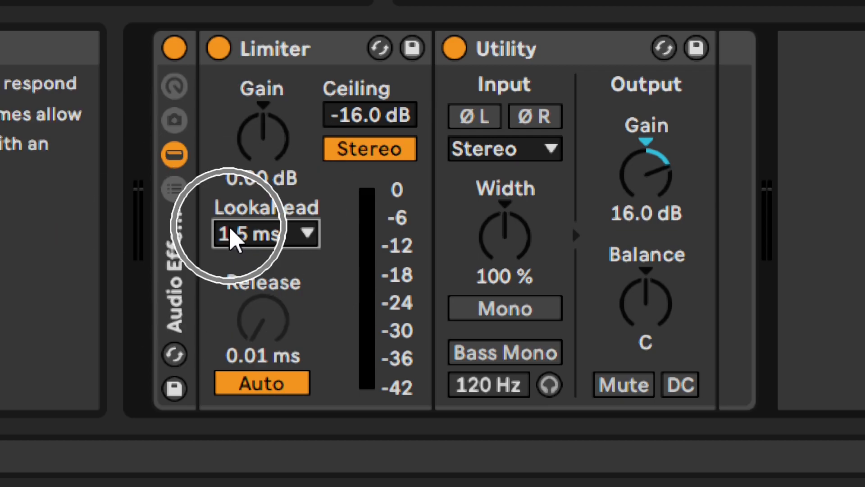
{"action": "key", "text": "space"}
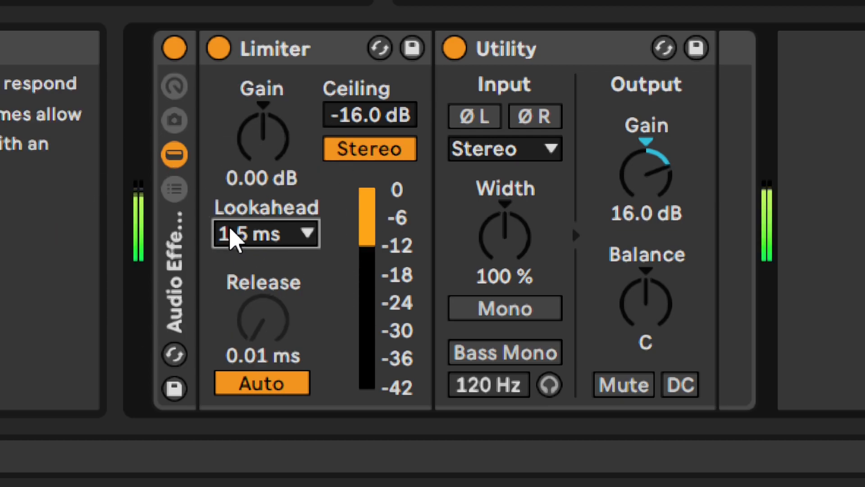
{"action": "key", "text": "space"}
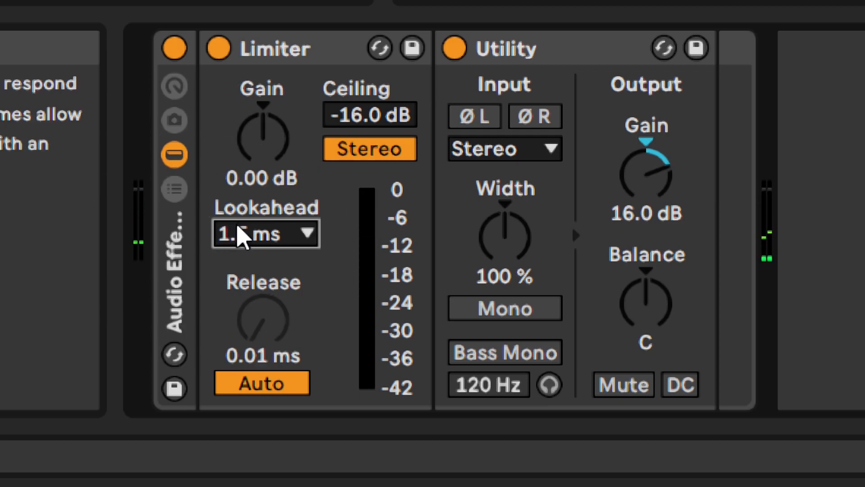
Play the kick while switching the Limiter's Lookahead to 6 ms, 1.5 ms and back to 6 ms to compare the sound.
{"action": "left_click", "coordinate": [239, 234]}
{"action": "left_click", "coordinate": [247, 229]}
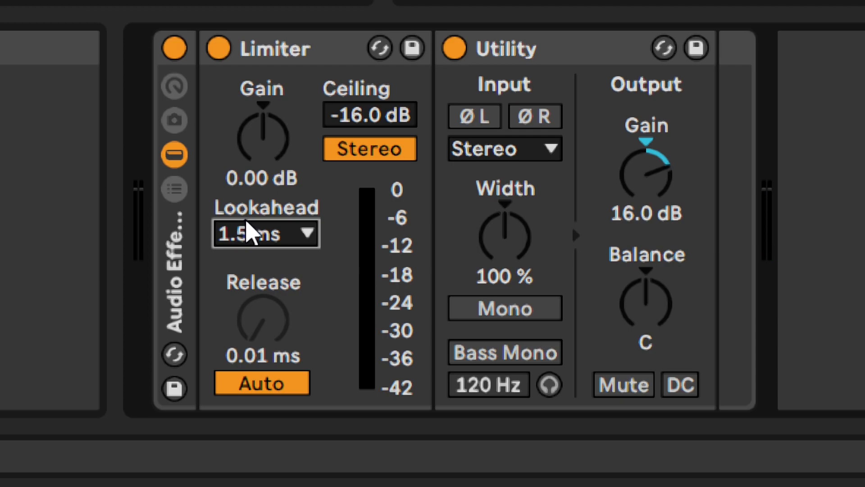
{"action": "key", "text": "space"}
{"action": "left_click", "coordinate": [238, 240]}
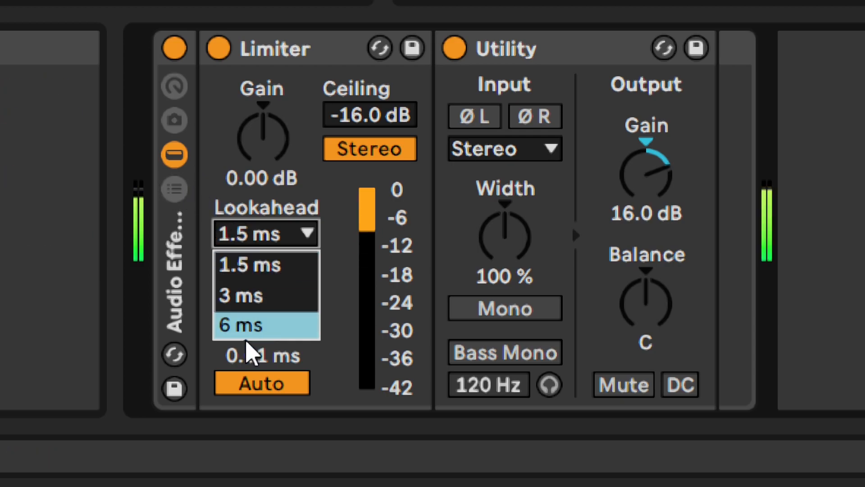
{"action": "left_click", "coordinate": [246, 333]}
{"action": "left_click", "coordinate": [268, 236]}
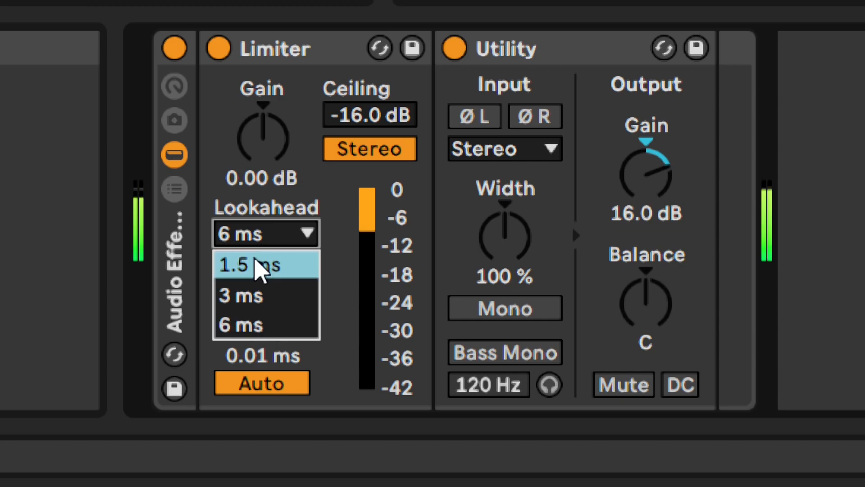
{"action": "left_click", "coordinate": [260, 267]}
{"action": "left_click", "coordinate": [275, 241]}
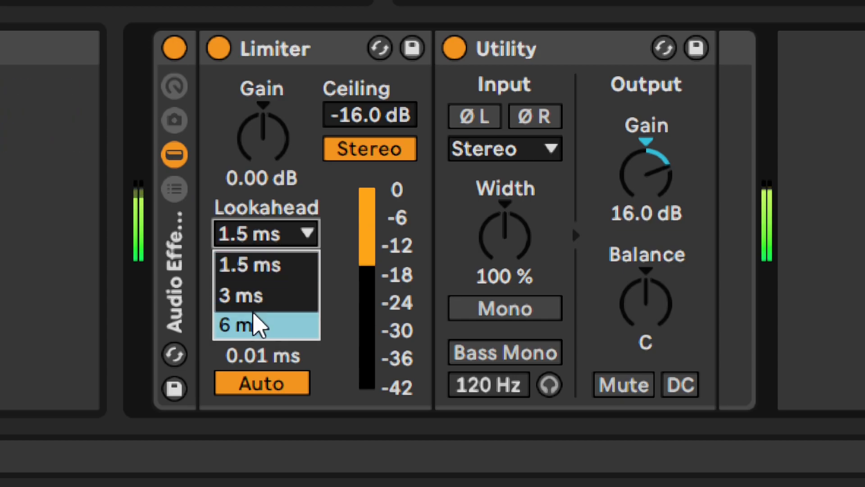
{"action": "left_click", "coordinate": [259, 325]}
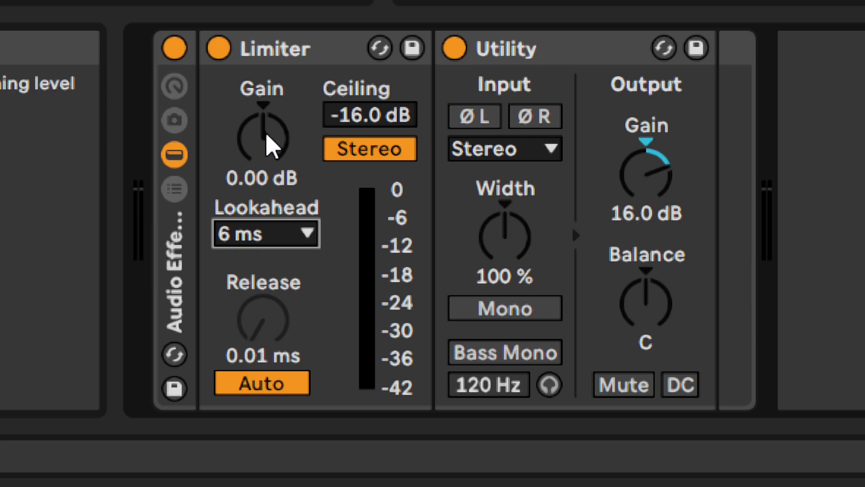
Turn off the Limiter's automatic release and check the kick's loudness on the VU meter with a 0.01 ms release.
{"action": "left_click", "coordinate": [354, 116]}
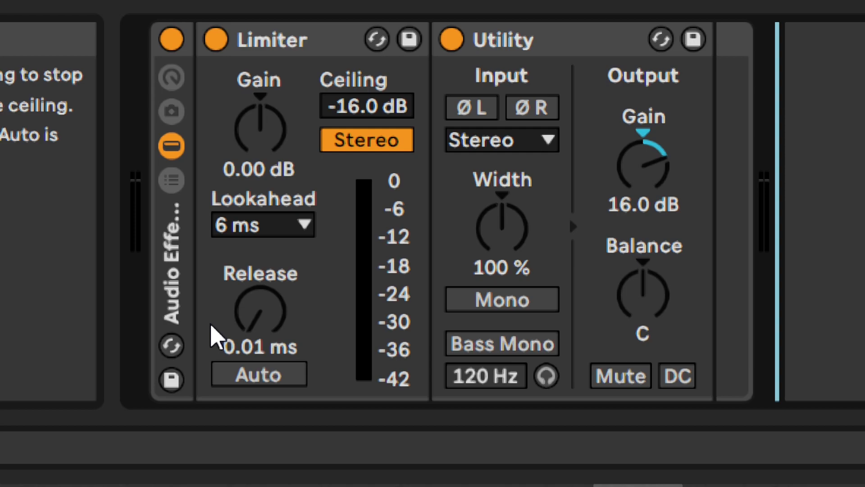
{"action": "left_click", "coordinate": [244, 325]}
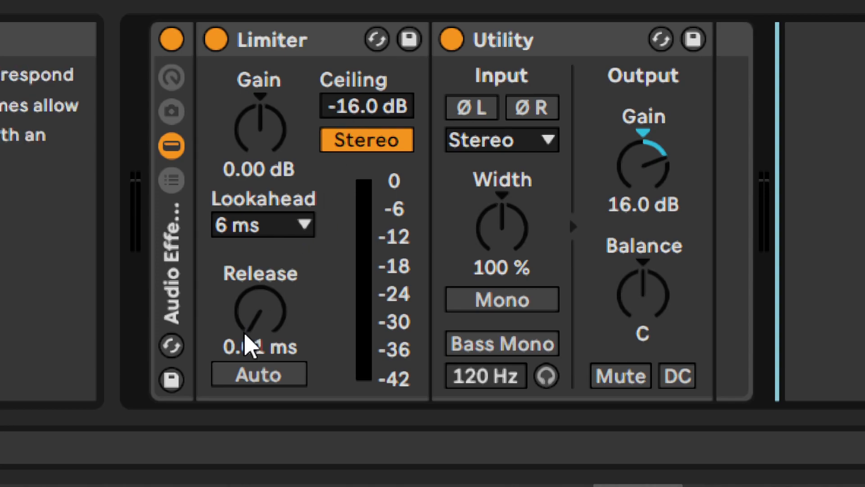
{"action": "left_click", "coordinate": [256, 339]}
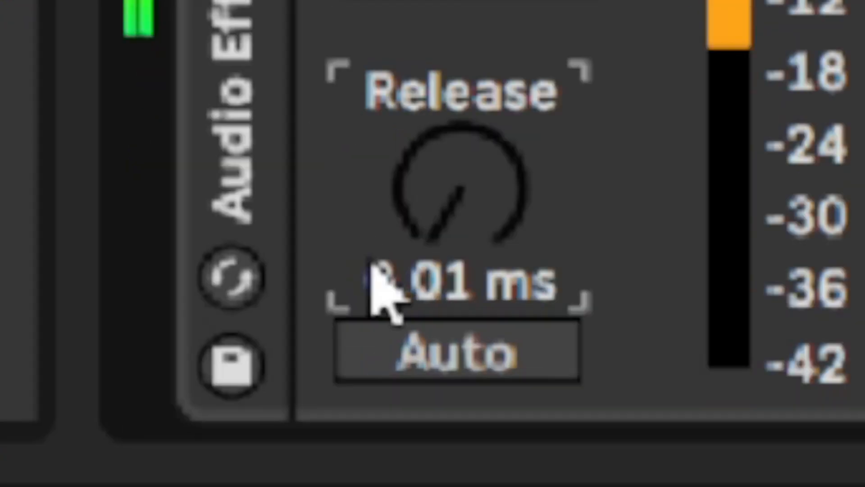
{"action": "key", "text": "ctrl"}
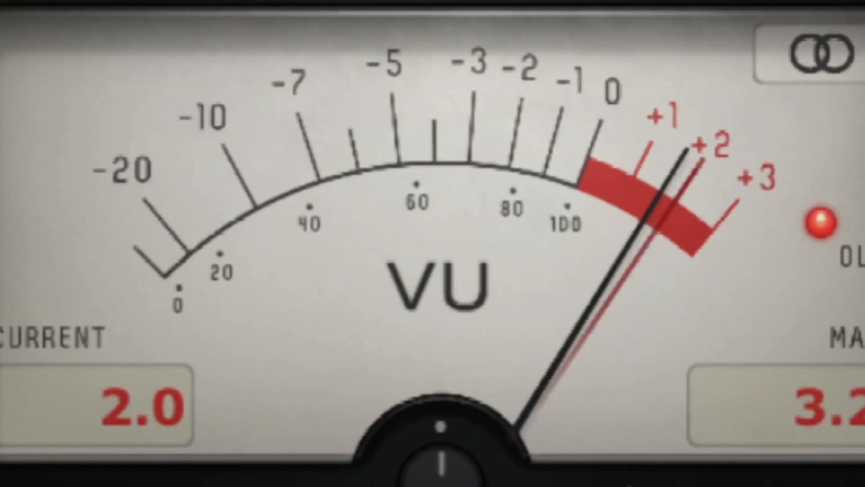
{"action": "key", "text": "ctrl"}
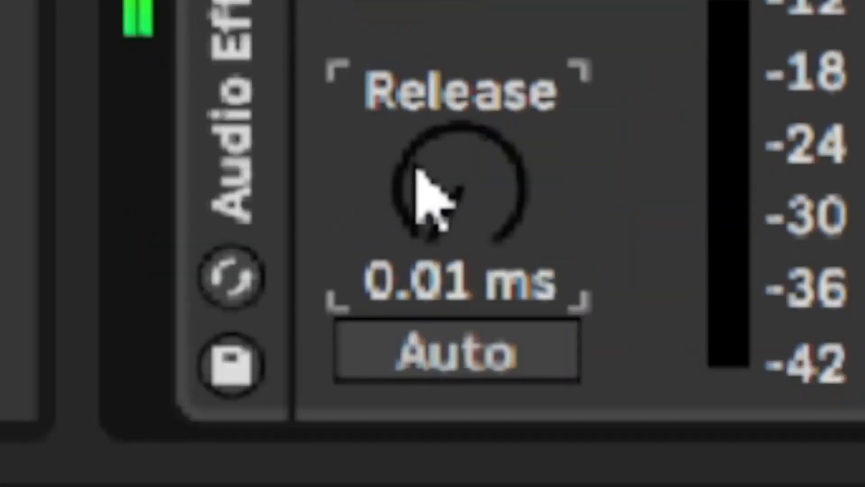
Try a release of 50 on the Limiter, and switch its automatic release on and off again.
{"action": "left_click", "coordinate": [498, 133]}
{"action": "type", "text": "50"}
{"action": "key", "text": "Return"}
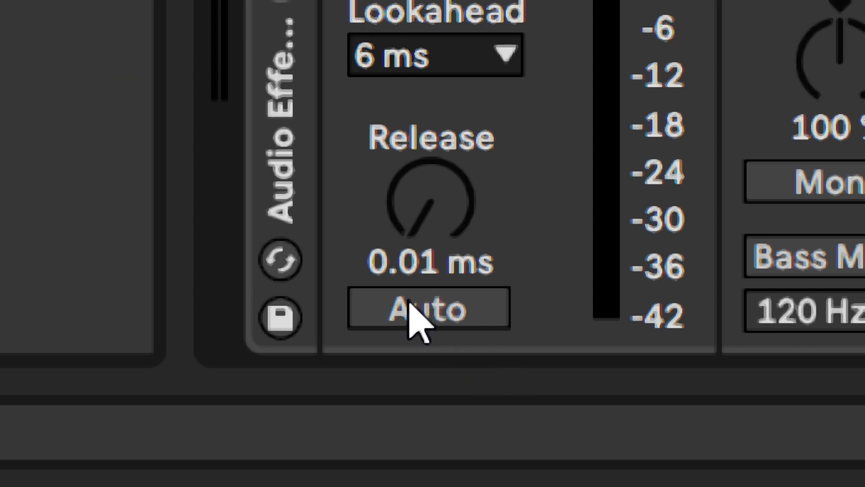
{"action": "left_click", "coordinate": [433, 311]}
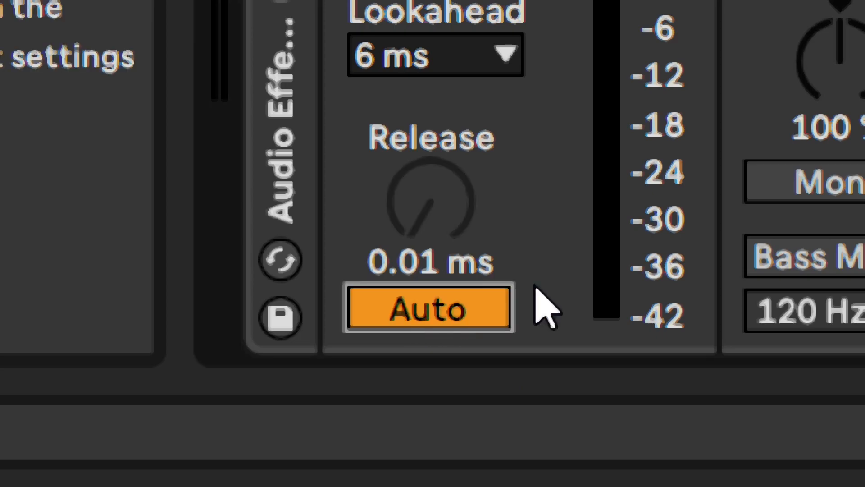
{"action": "left_click", "coordinate": [402, 316]}
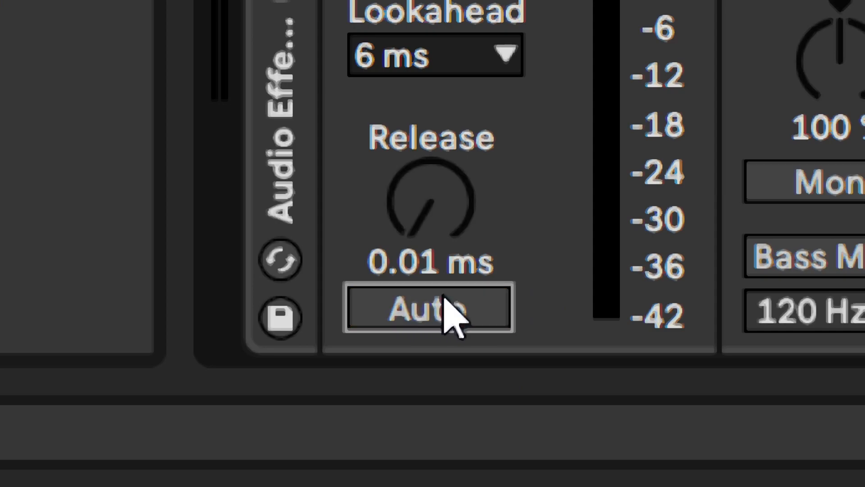
Play the Industrial kick BEFORE track and solo the Industrial kick LIMITER ONLY track to compare them.
{"action": "left_click_drag", "start_coordinate": [367, 164], "coordinate": [367, 156]}
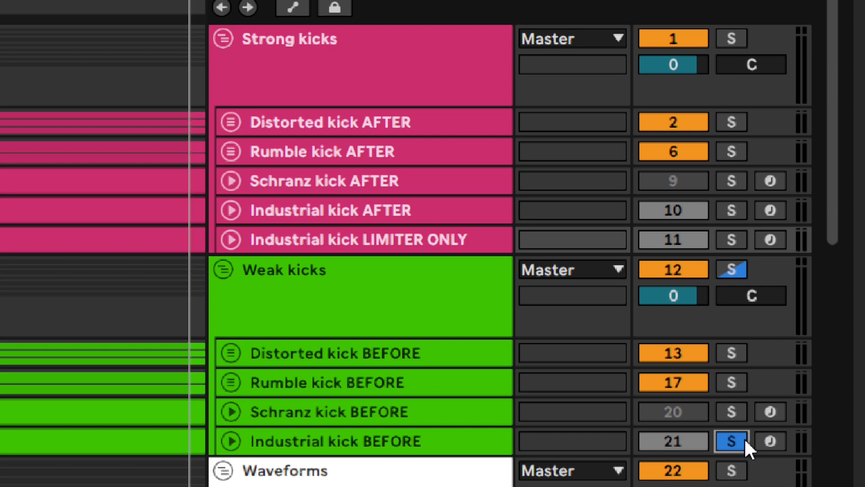
{"action": "key", "text": "space"}
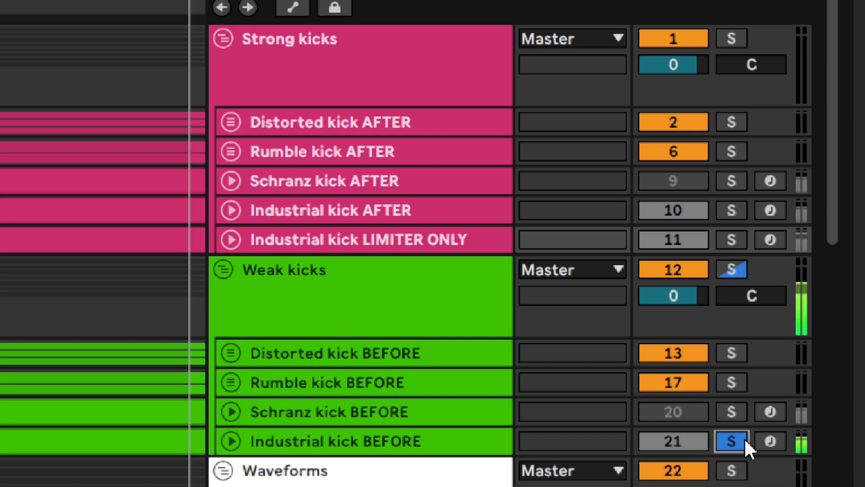
{"action": "left_click", "coordinate": [731, 240]}
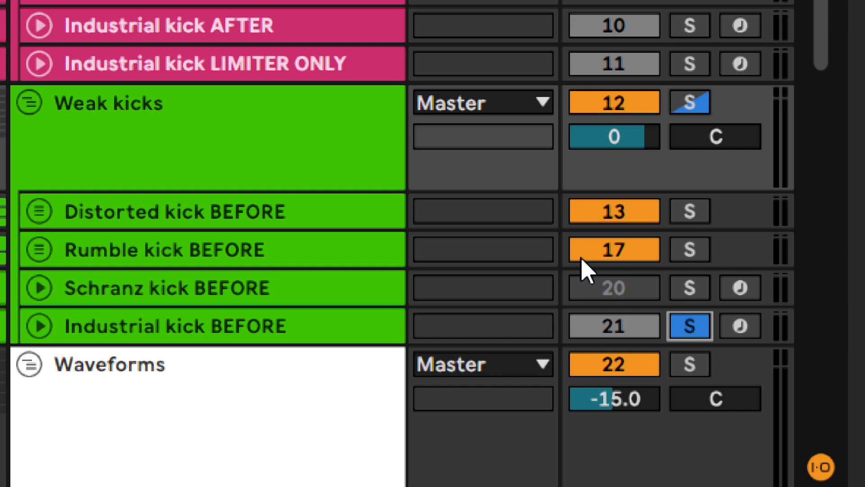
Play the Industrial kick BEFORE track, and solo the Schranz, Rumble and Distorted kick BEFORE tracks in turn.
{"action": "key", "text": "space"}
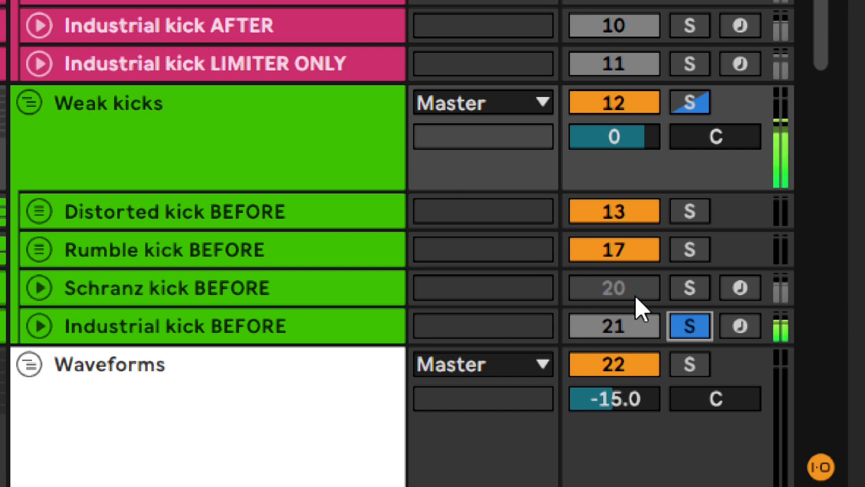
{"action": "left_click", "coordinate": [688, 291]}
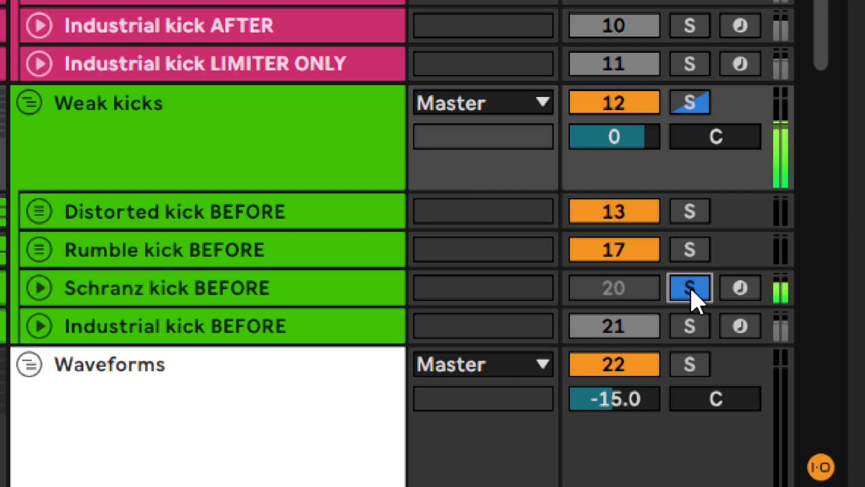
{"action": "left_click", "coordinate": [691, 250]}
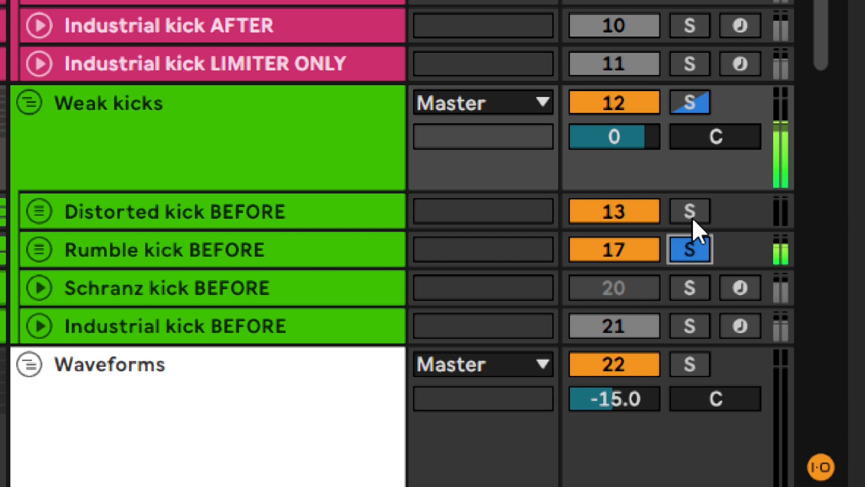
{"action": "left_click", "coordinate": [691, 218]}
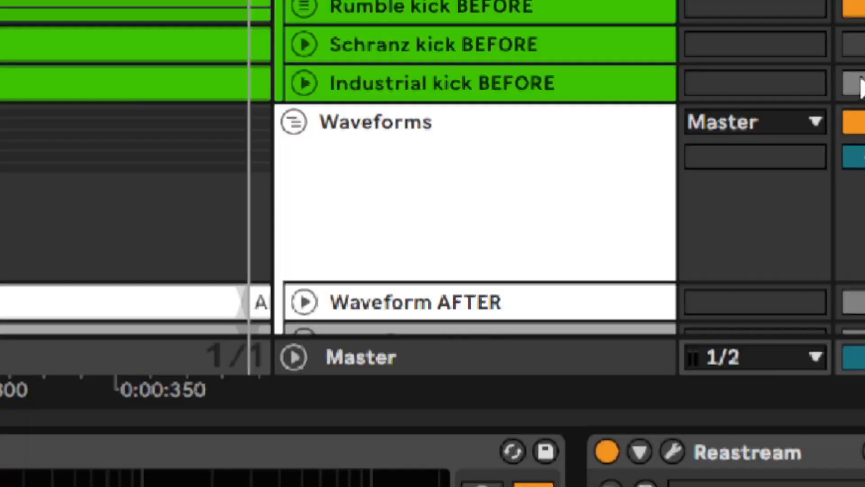
Solo the Industrial, Schranz, Rumble and Distorted kick BEFORE tracks one after another, returning to the Industrial kick.
{"action": "left_click", "coordinate": [797, 267]}
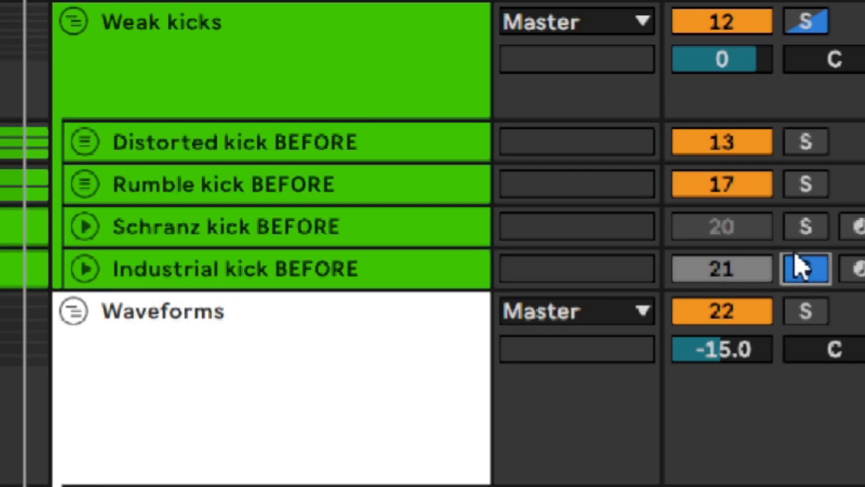
{"action": "left_click", "coordinate": [805, 228]}
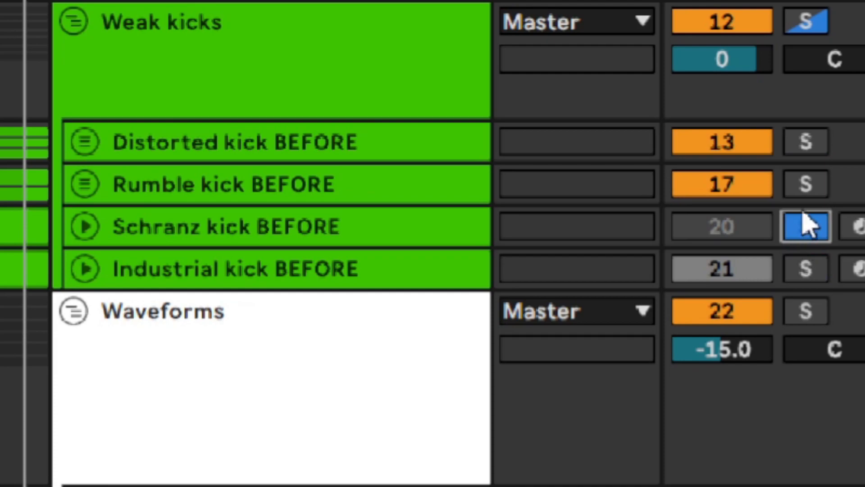
{"action": "left_click", "coordinate": [805, 189]}
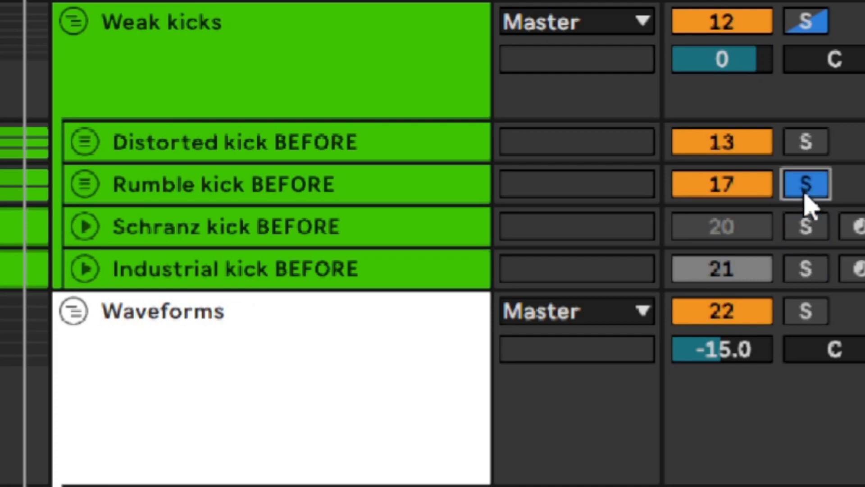
{"action": "left_click", "coordinate": [802, 151]}
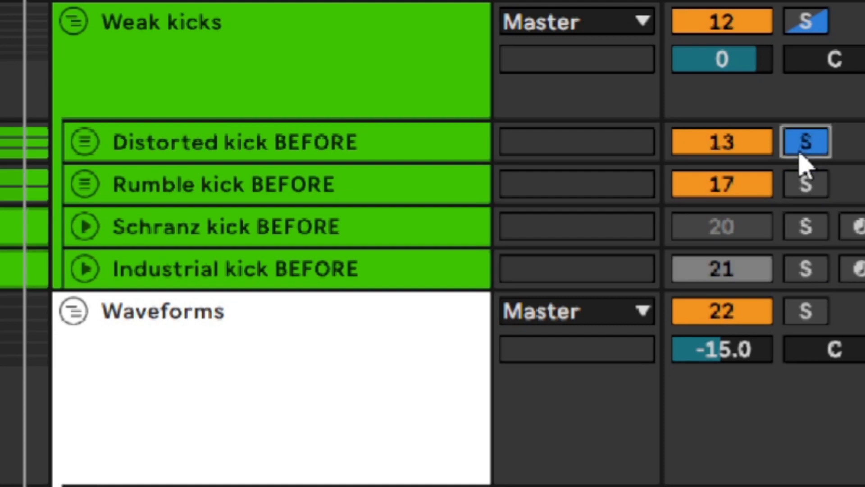
{"action": "left_click", "coordinate": [806, 270]}
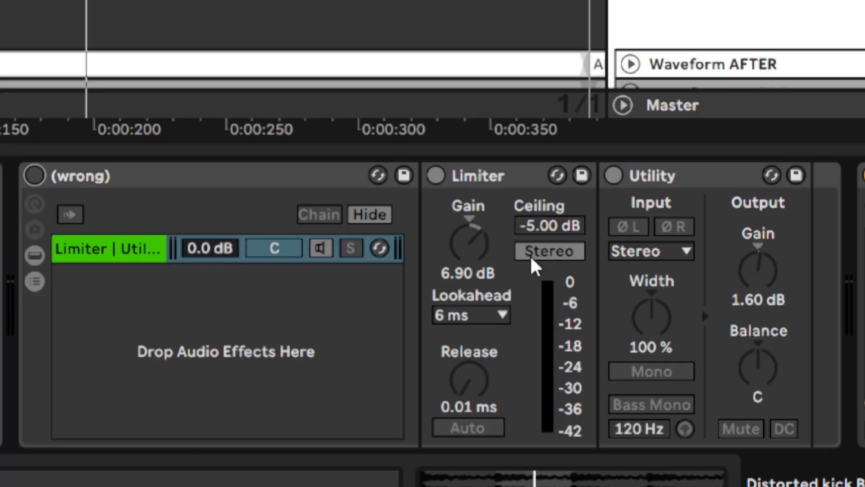
Switch on the "(wrong)" rack containing the Limiter and Utility, and stop and restart playback to hear the limited kick.
{"action": "left_click", "coordinate": [512, 228]}
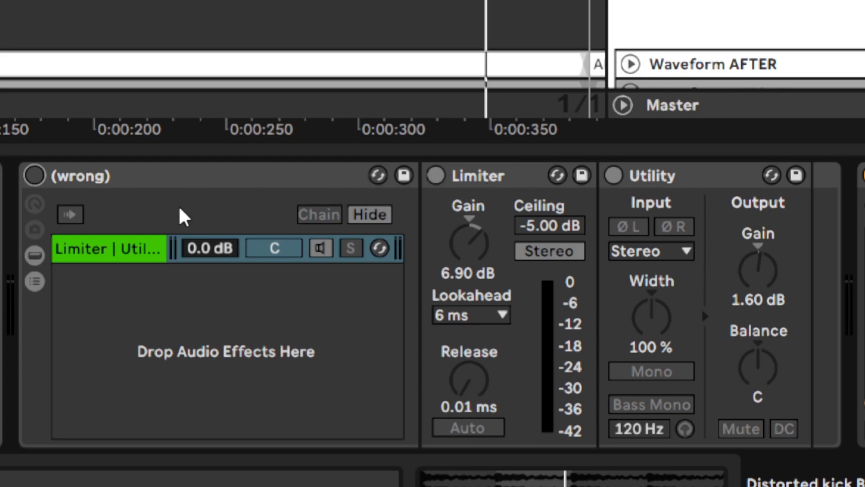
{"action": "left_click", "coordinate": [35, 176]}
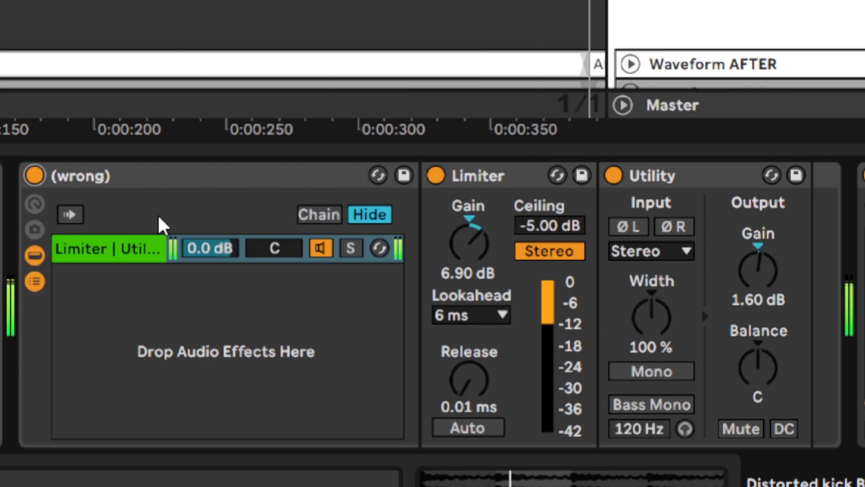
{"action": "key", "text": "space"}
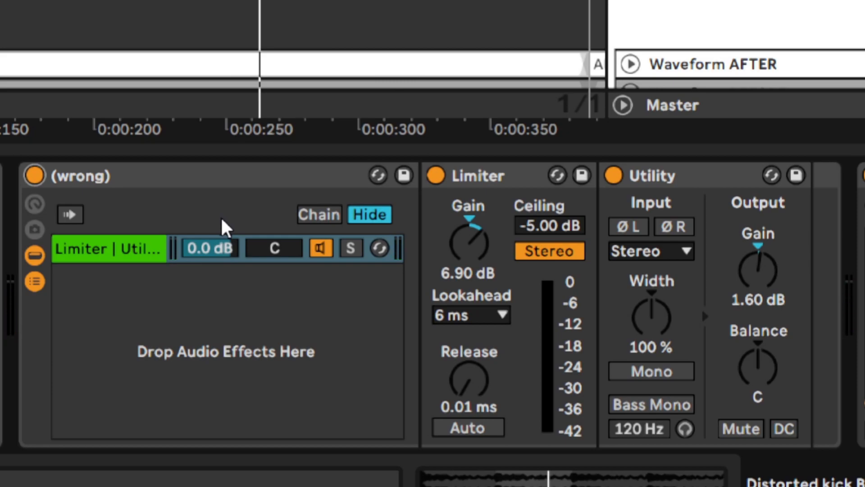
{"action": "key", "text": "space"}
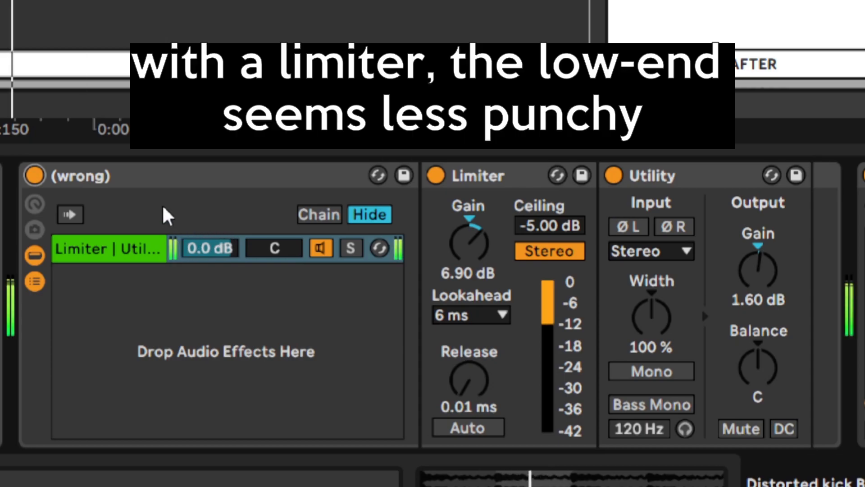
Compare the kick with and without the "(wrong)" limiter rack by toggling the rack during playback, and leave the rack switched off.
{"action": "left_click", "coordinate": [37, 176]}
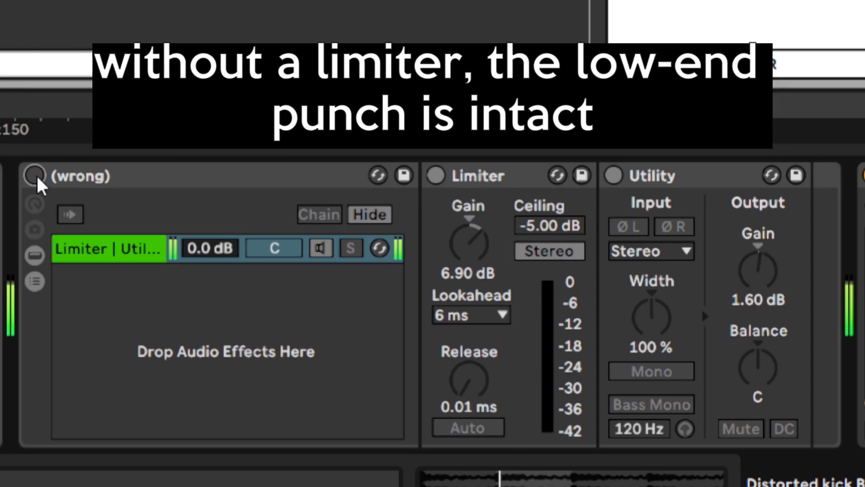
{"action": "left_click", "coordinate": [36, 176]}
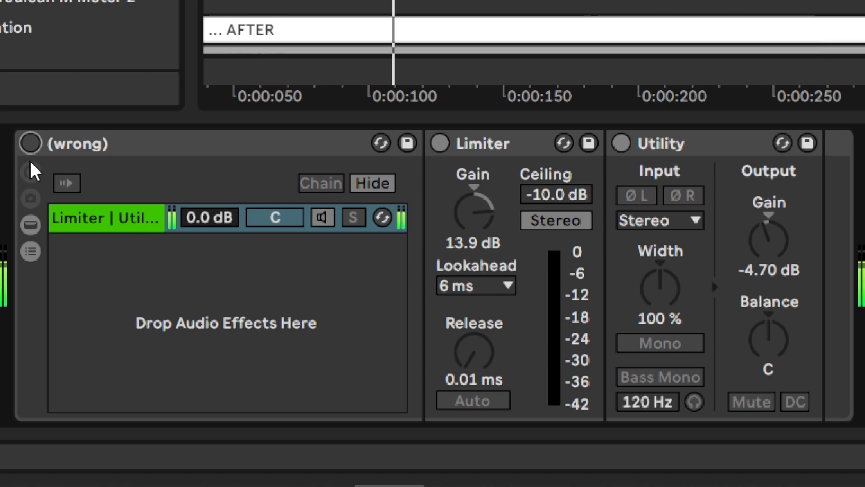
{"action": "left_click", "coordinate": [32, 144]}
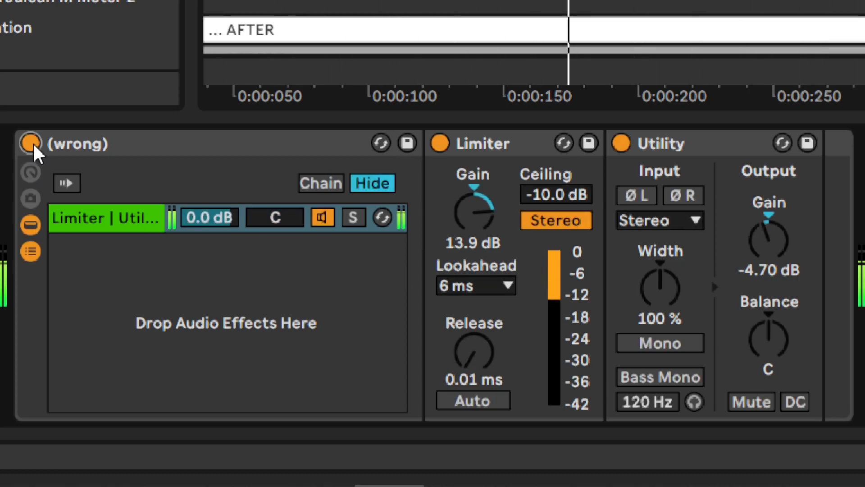
{"action": "key", "text": "space"}
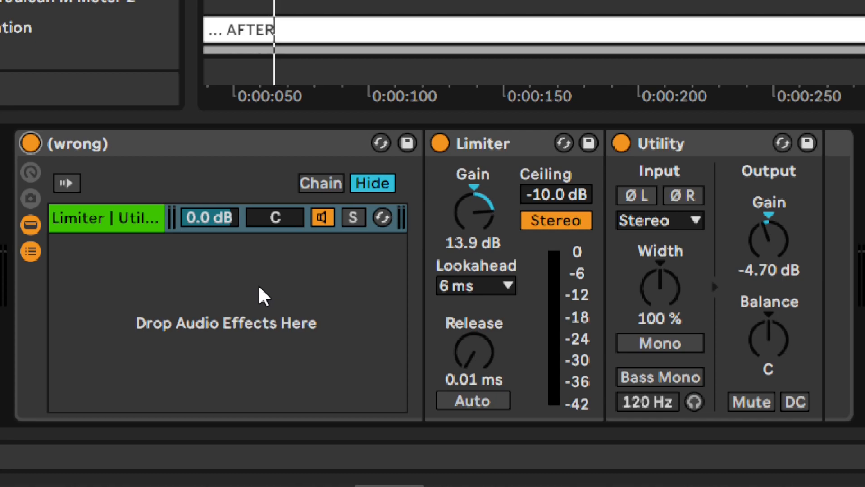
{"action": "key", "text": "space"}
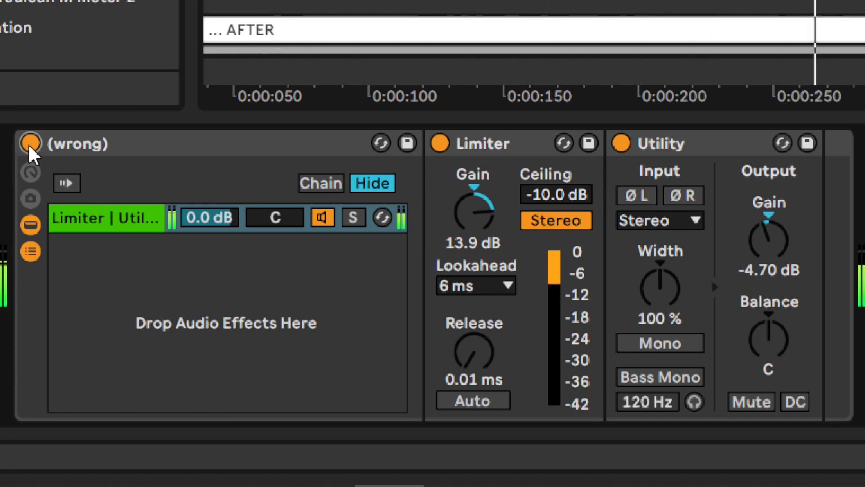
{"action": "left_click", "coordinate": [30, 144]}
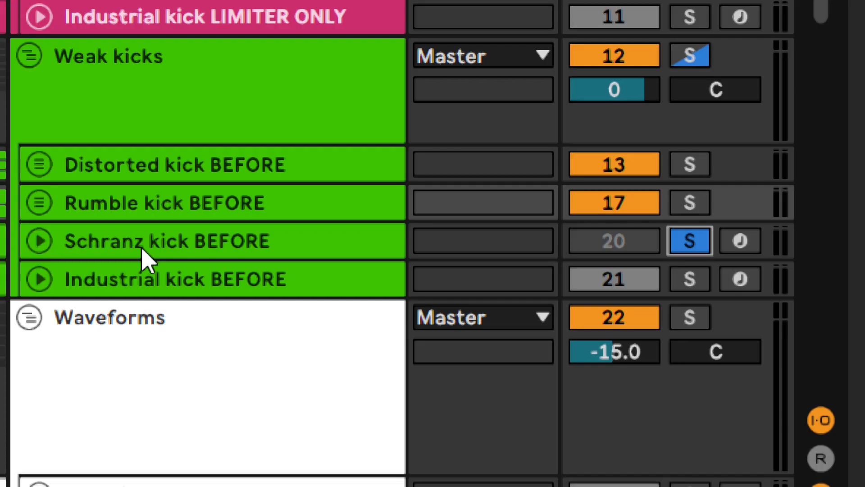
Select the Schranz kick BEFORE track and examine the playing kick's frequency spectrum in Voxengo SPAN.
{"action": "left_click", "coordinate": [145, 260]}
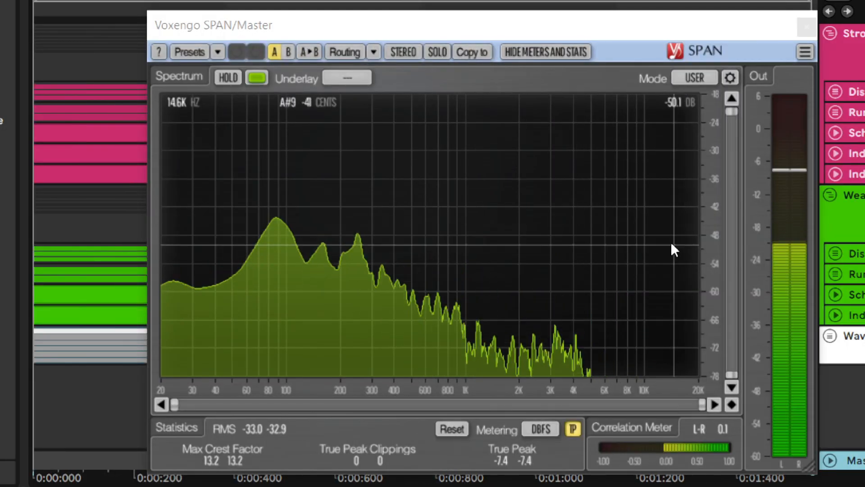
{"action": "left_click_drag", "start_coordinate": [370, 134], "coordinate": [456, 245]}
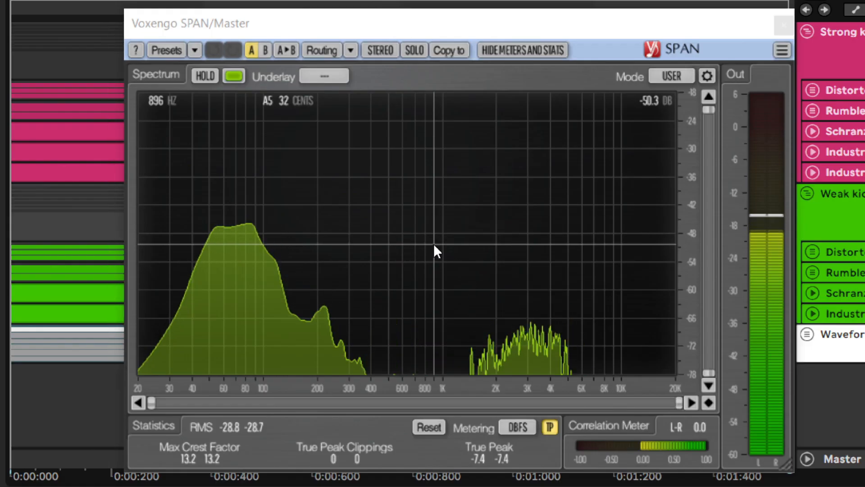
{"action": "mouse_move", "coordinate": [270, 161]}
{"action": "left_mouse_down"}
{"action": "mouse_move", "coordinate": [231, 162]}
{"action": "mouse_move", "coordinate": [273, 154]}
{"action": "left_mouse_up"}
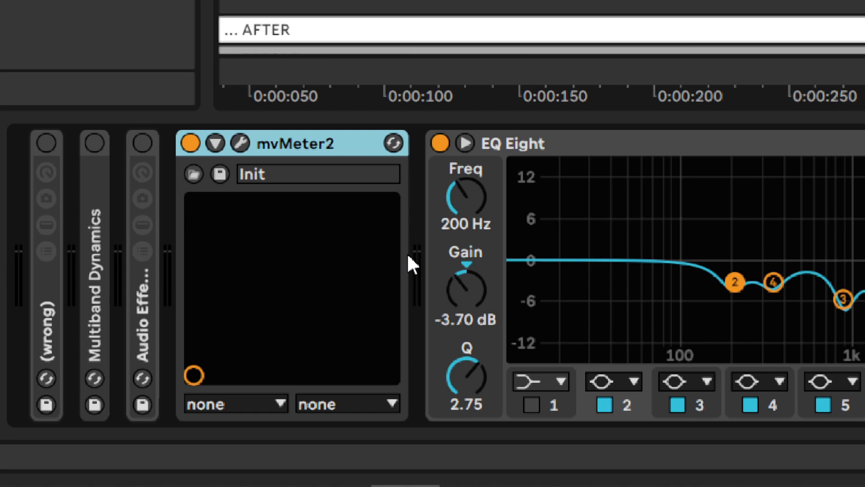
Unfold the Multiband Dynamics device and switch it on.
{"action": "double_click", "coordinate": [102, 301]}
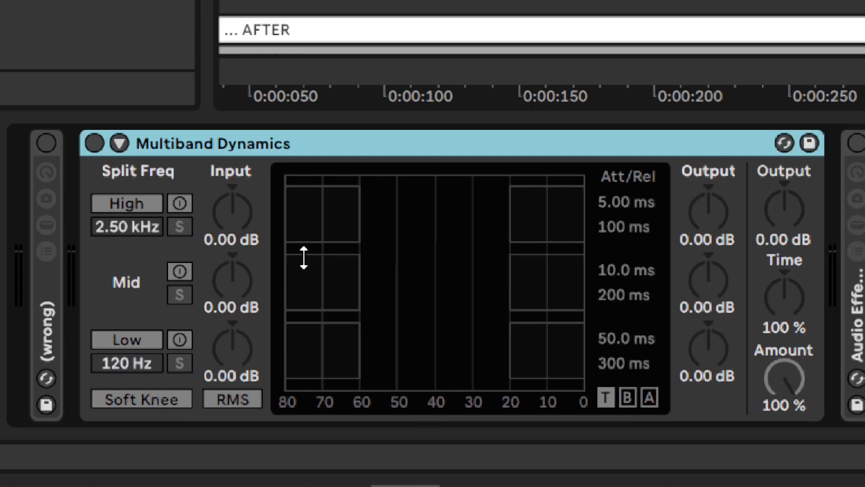
{"action": "left_click", "coordinate": [95, 145]}
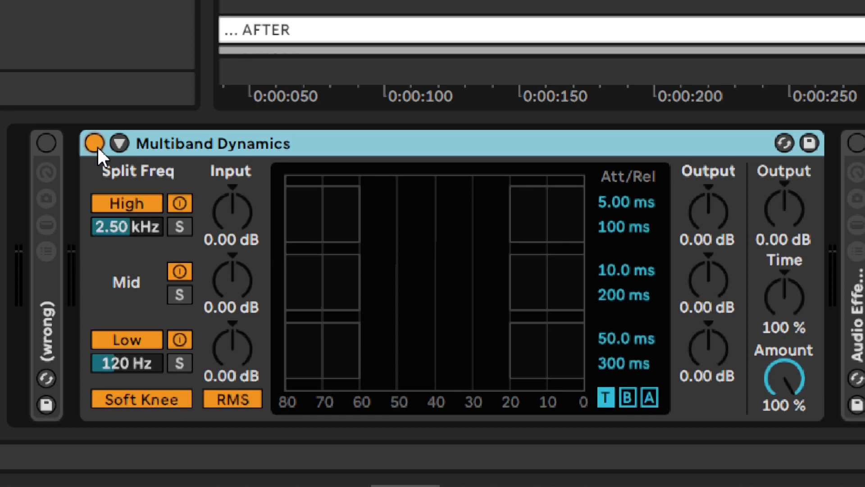
{"action": "key", "text": "ctrl"}
{"action": "key", "text": "ctrl"}
{"action": "key", "text": "ctrl"}
{"action": "key", "text": "ctrl"}
{"action": "key", "text": "ctrl"}
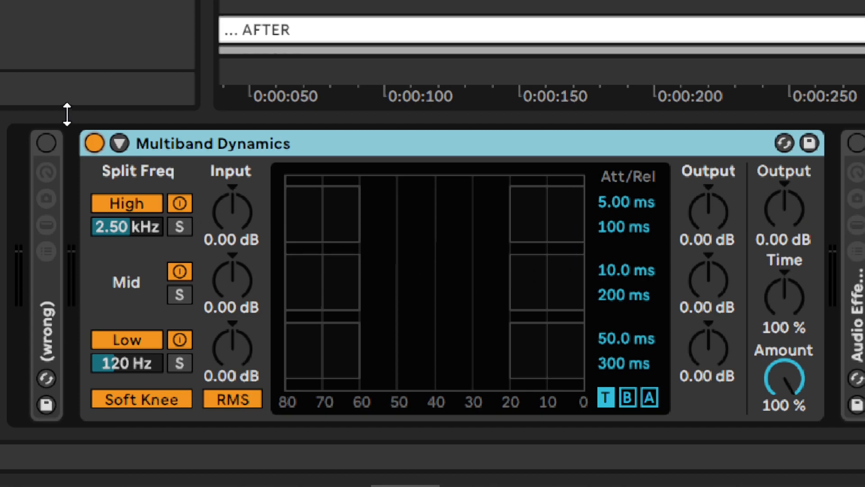
Deactivate the High and Low bands of Multiband Dynamics, keeping only the Mid band active.
{"action": "left_click", "coordinate": [94, 143]}
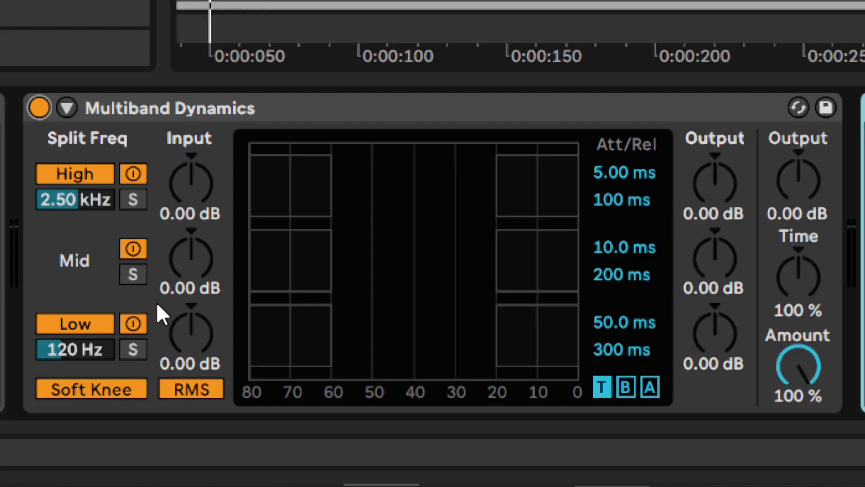
{"action": "left_click", "coordinate": [133, 171]}
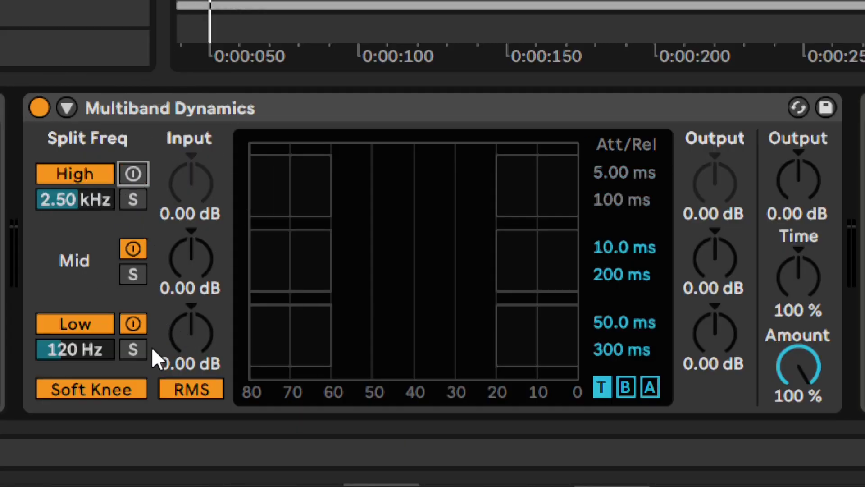
{"action": "left_click", "coordinate": [133, 324]}
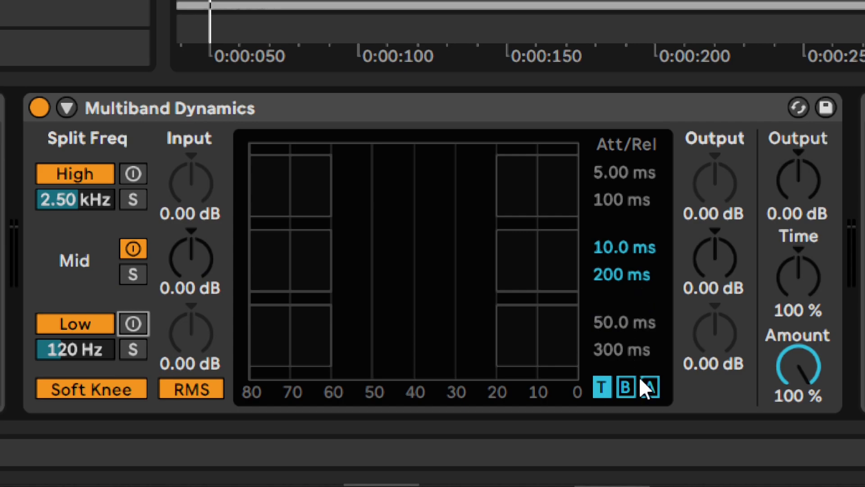
Show the Above settings and give the Mid band a threshold of -35 dB and a ratio of 1:20.
{"action": "left_click", "coordinate": [649, 387]}
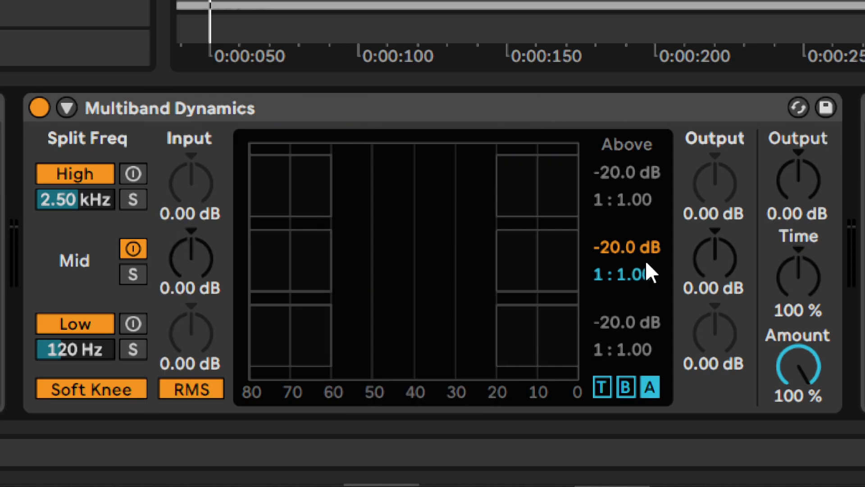
{"action": "mouse_move", "coordinate": [622, 247]}
{"action": "left_mouse_down"}
{"action": "mouse_move", "coordinate": [622, 275]}
{"action": "mouse_move", "coordinate": [621, 246]}
{"action": "left_mouse_up"}
{"action": "type", "text": "-35"}
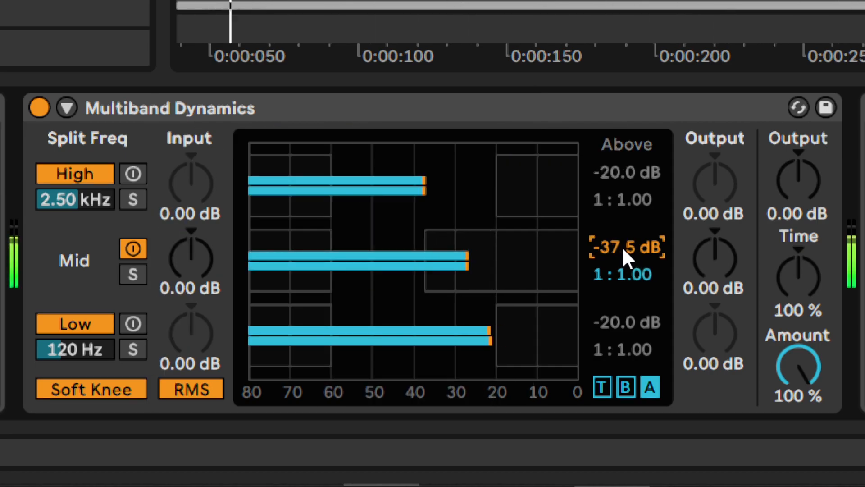
{"action": "key", "text": "Return"}
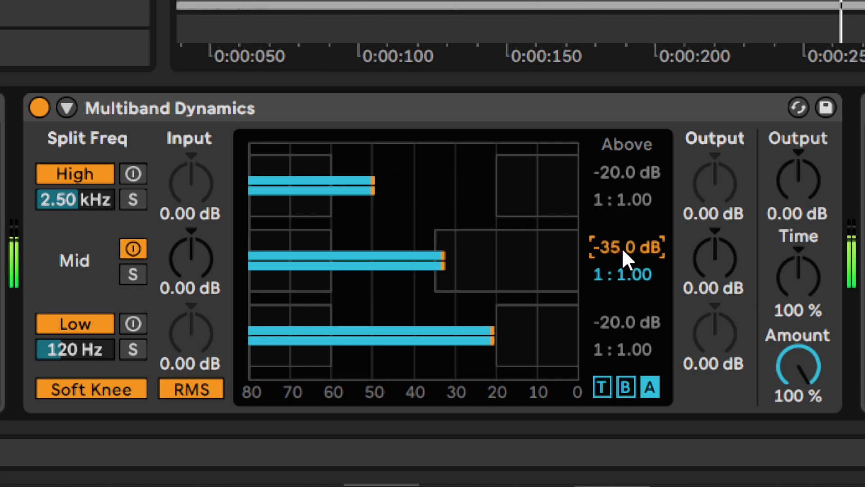
{"action": "left_click", "coordinate": [629, 279]}
{"action": "left_click_drag", "start_coordinate": [629, 279], "coordinate": [630, 226]}
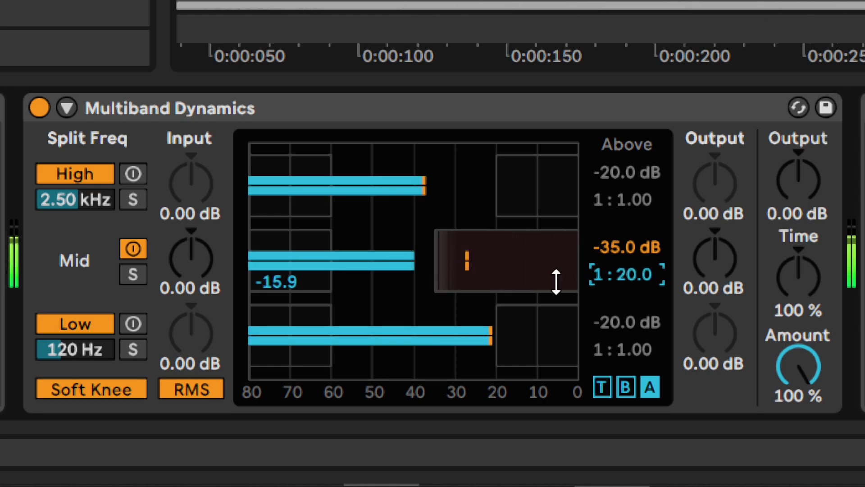
{"action": "left_click", "coordinate": [433, 276]}
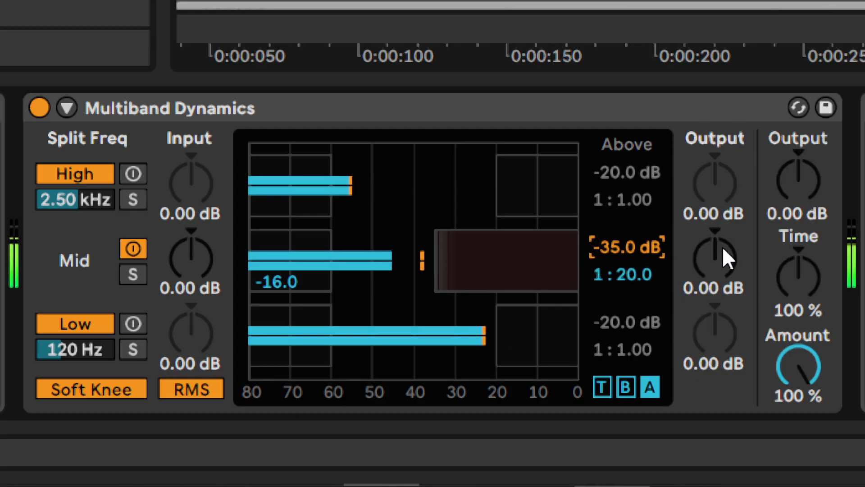
Set the Mid band's output gain to 16 dB.
{"action": "left_click", "coordinate": [723, 247]}
{"action": "type", "text": "16"}
{"action": "key", "text": "Return"}
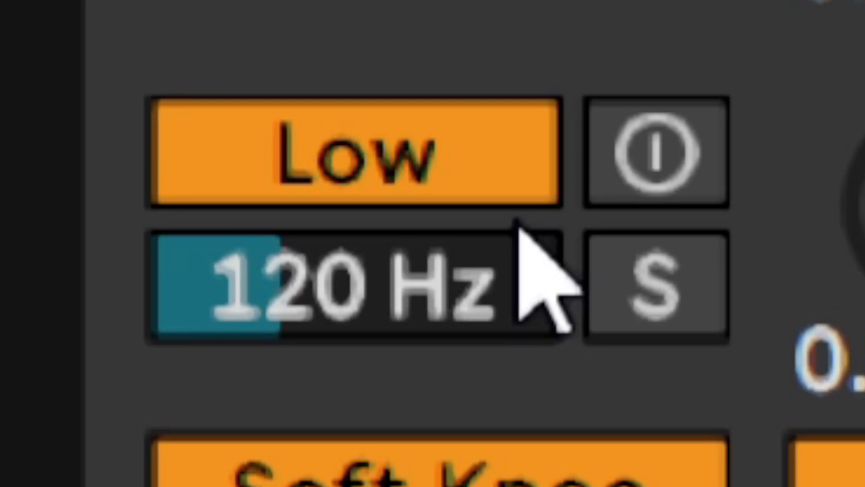
Sweep the Low split frequency down to 45 Hz and up to 300 Hz to try different crossover points.
{"action": "left_click", "coordinate": [461, 288]}
{"action": "key", "text": "Down"}
{"action": "key", "text": "Down"}
{"action": "key", "text": "Down"}
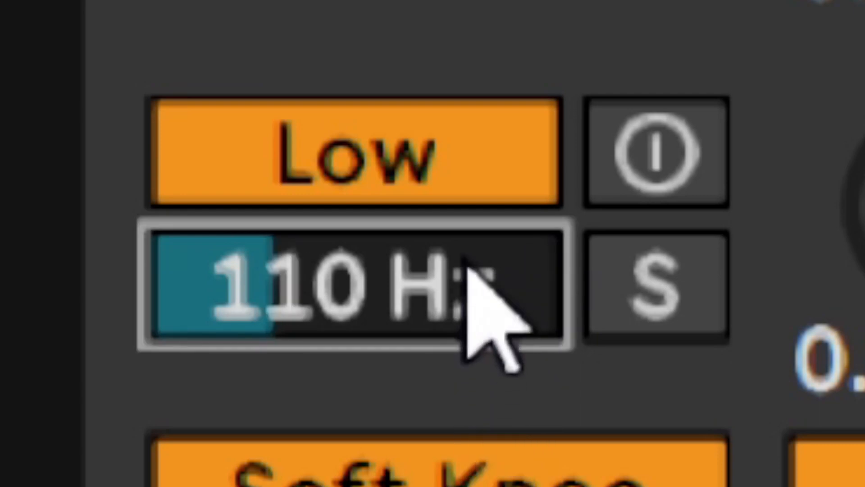
{"action": "key", "text": "Down"}
{"action": "key", "text": "Down"}
{"action": "key", "text": "Down"}
{"action": "key", "text": "Down"}
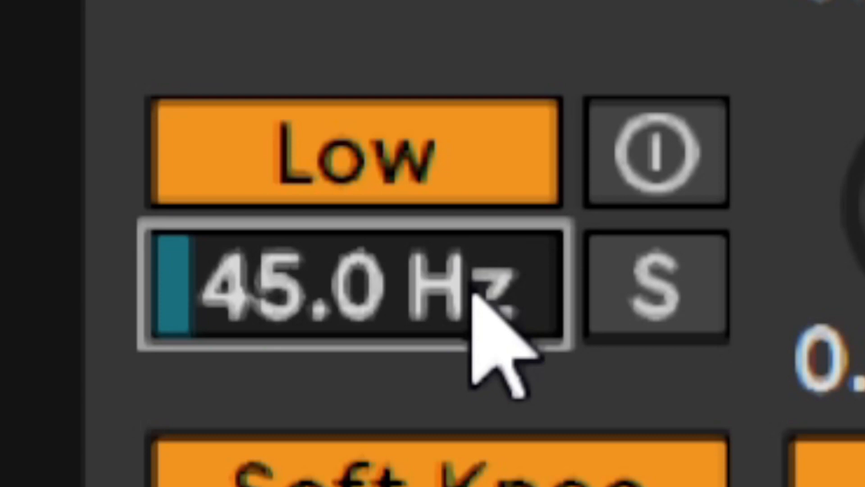
{"action": "scroll", "coordinate": [472, 295], "scroll_direction": "up", "scroll_amount": 10}
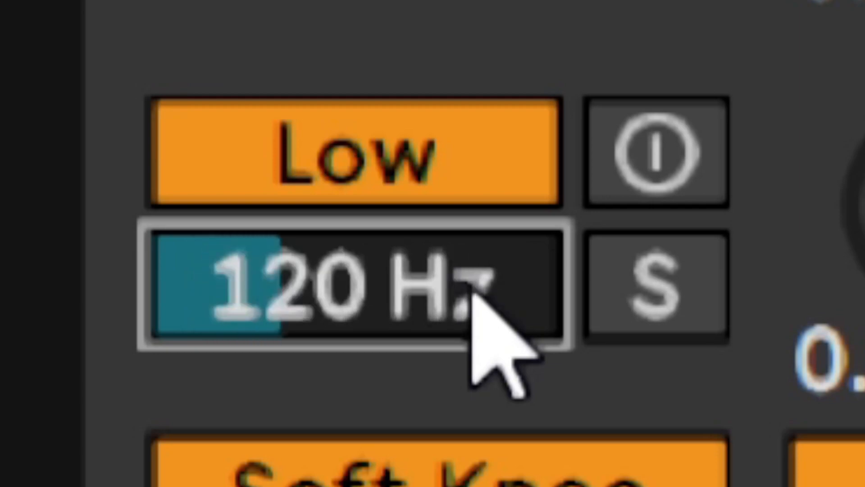
{"action": "scroll", "coordinate": [472, 295], "scroll_direction": "up", "scroll_amount": 8}
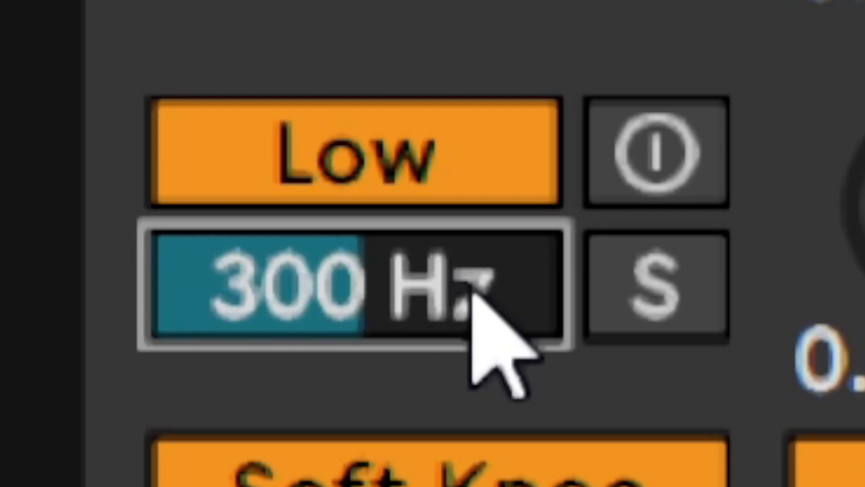
Set the Low split frequency to 90 Hz.
{"action": "scroll", "coordinate": [473, 295], "scroll_direction": "down", "scroll_amount": 1}
{"action": "type", "text": "90"}
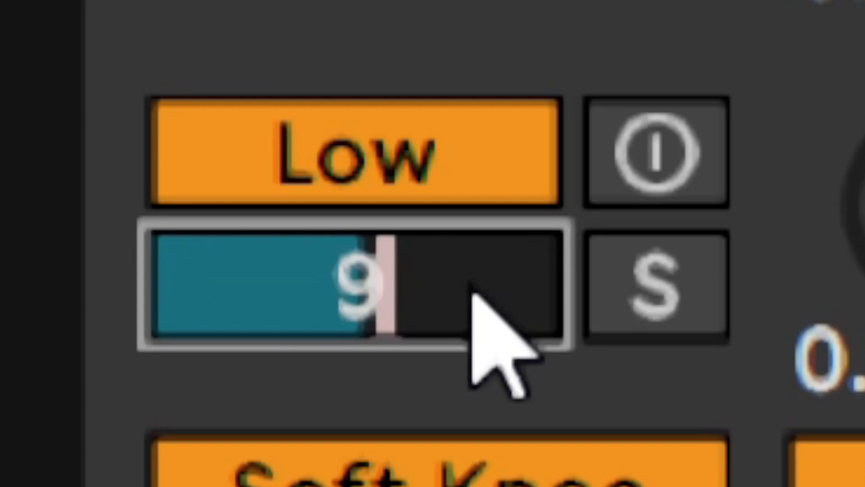
{"action": "key", "text": "Return"}
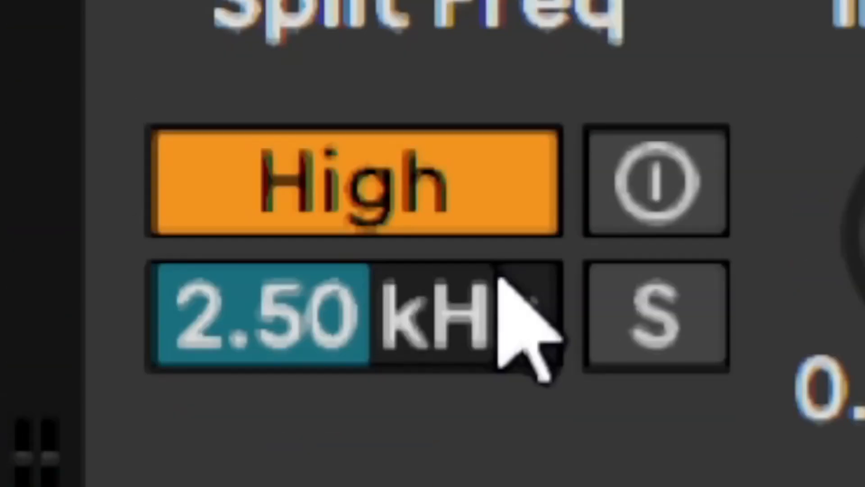
Sweep the High split frequency up to 5 kHz and down to 1 kHz to try different crossover points.
{"action": "left_click", "coordinate": [499, 276]}
{"action": "left_click", "coordinate": [498, 283]}
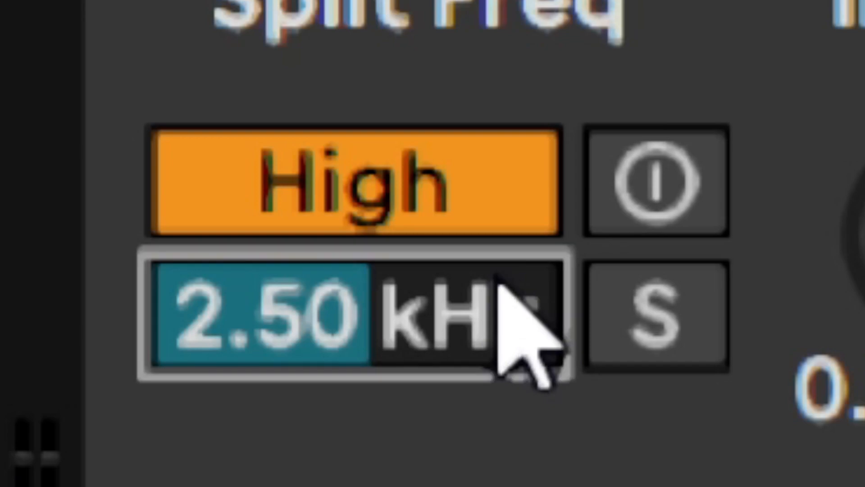
{"action": "scroll", "coordinate": [499, 280], "scroll_direction": "up", "scroll_amount": 10}
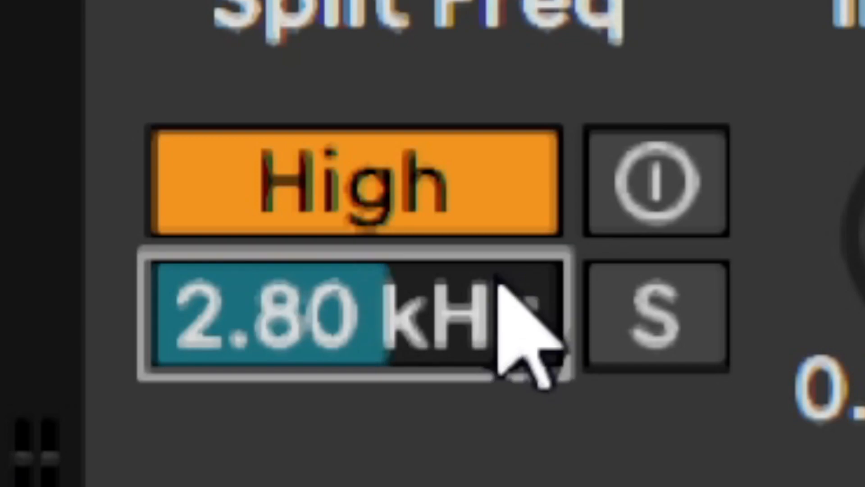
{"action": "scroll", "coordinate": [499, 283], "scroll_direction": "up", "scroll_amount": 12}
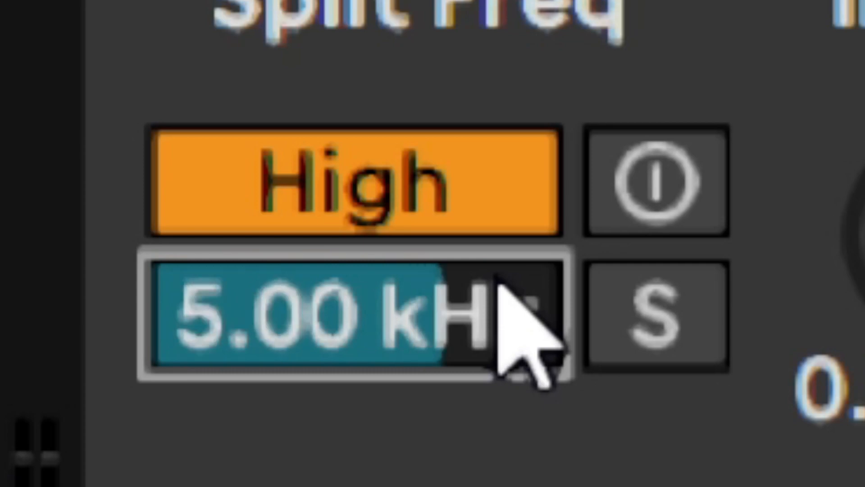
{"action": "scroll", "coordinate": [499, 280], "scroll_direction": "down", "scroll_amount": 20}
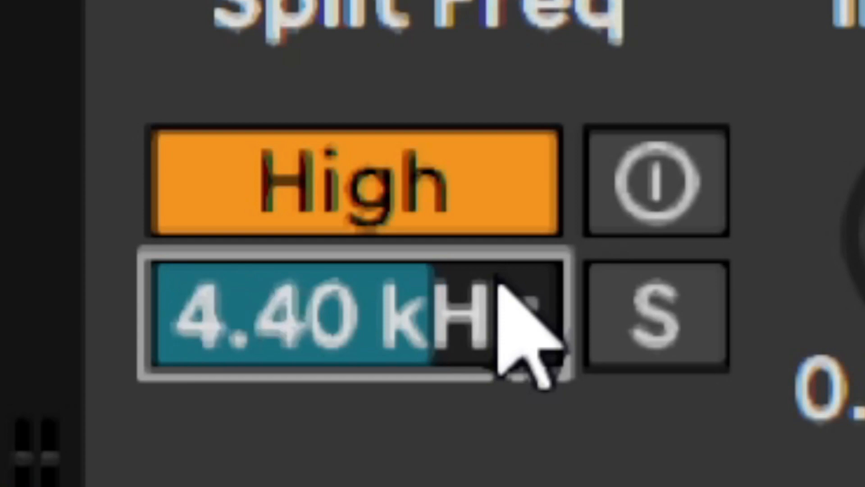
{"action": "scroll", "coordinate": [499, 283], "scroll_direction": "down", "scroll_amount": 20}
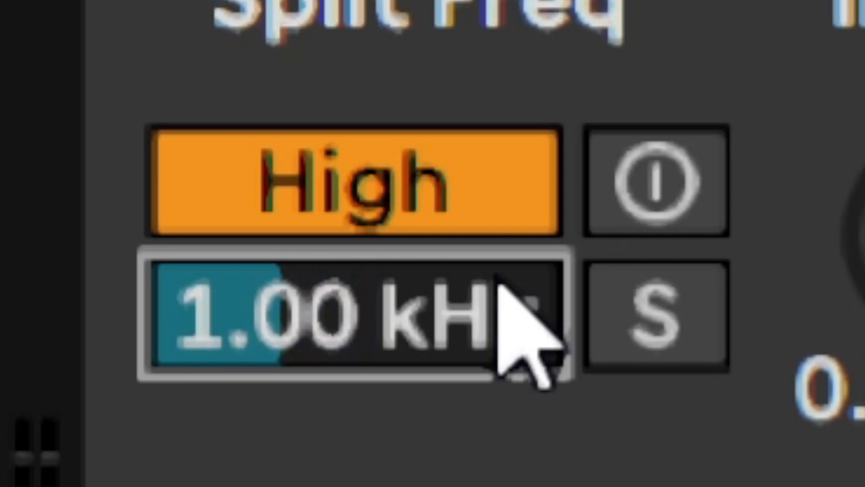
Set the High split frequency to 2.4 kHz and show the attack and release times of the bands.
{"action": "type", "text": "2400"}
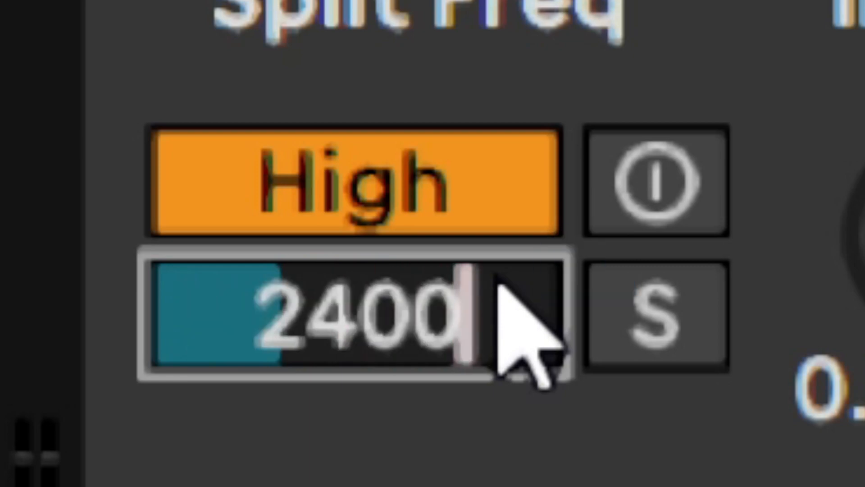
{"action": "key", "text": "Return"}
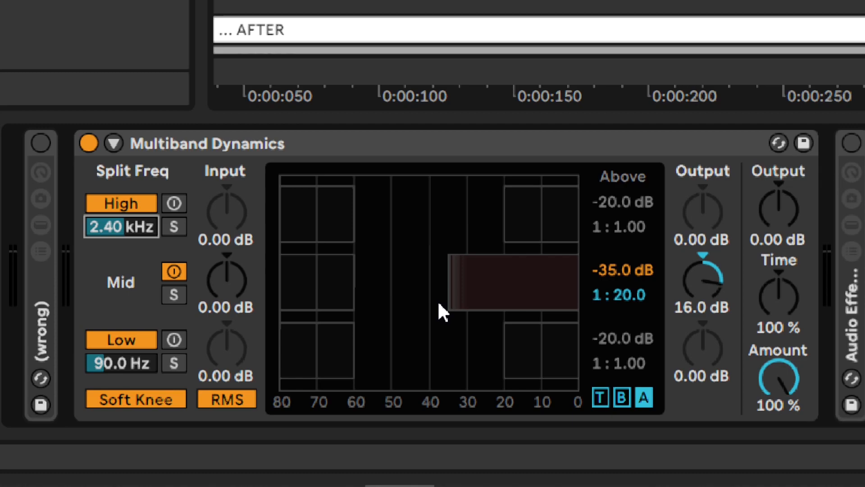
{"action": "left_click", "coordinate": [601, 397]}
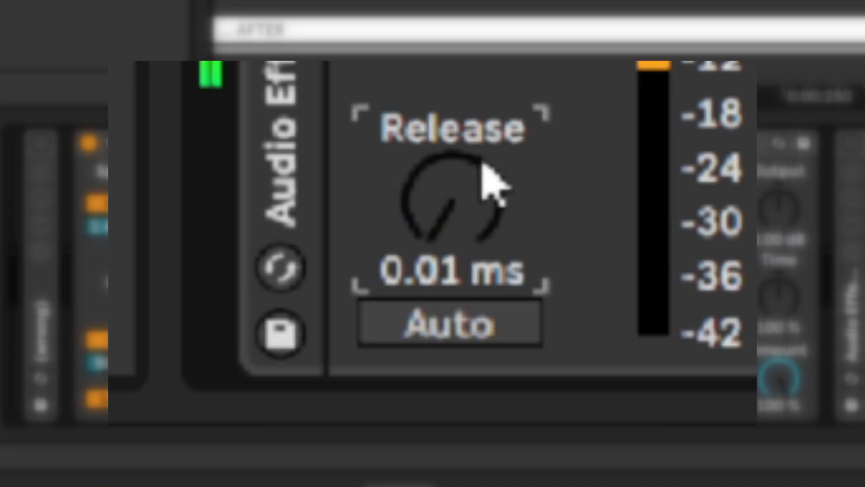
Set the Release time to 50 ms.
{"action": "double_click", "coordinate": [493, 182]}
{"action": "type", "text": "50"}
{"action": "key", "text": "Return"}
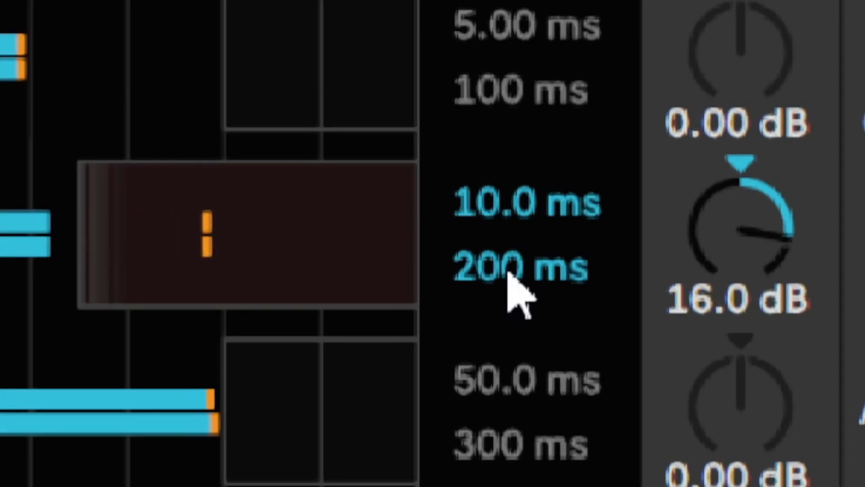
Raise the Mid band's release time to 1.50 s to try a slow release.
{"action": "left_click", "coordinate": [613, 297]}
{"action": "scroll", "coordinate": [509, 274], "scroll_direction": "up", "scroll_amount": 8}
{"action": "scroll", "coordinate": [508, 273], "scroll_direction": "up", "scroll_amount": 15}
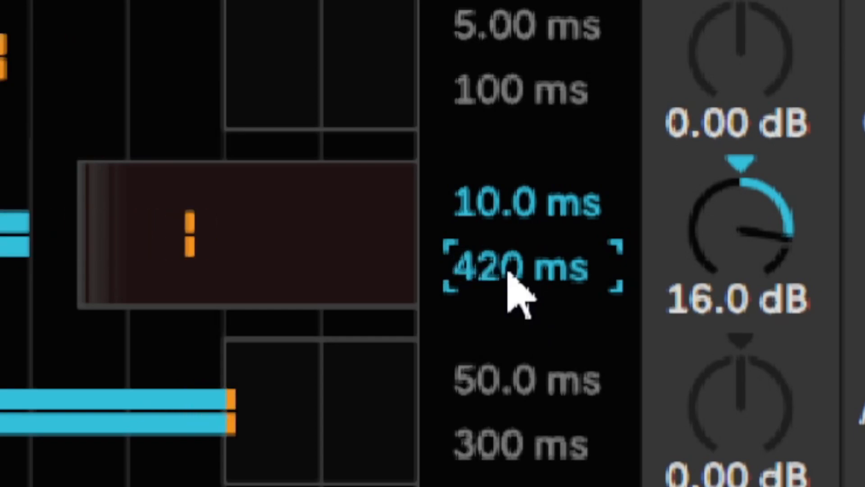
{"action": "scroll", "coordinate": [506, 302], "scroll_direction": "up", "scroll_amount": 5}
{"action": "scroll", "coordinate": [506, 302], "scroll_direction": "down", "scroll_amount": 1}
Set the Mid band's release to 200 ms, and compare it with 1.50 s by undoing and redoing the change.
{"action": "type", "text": "200"}
{"action": "key", "text": "Return"}
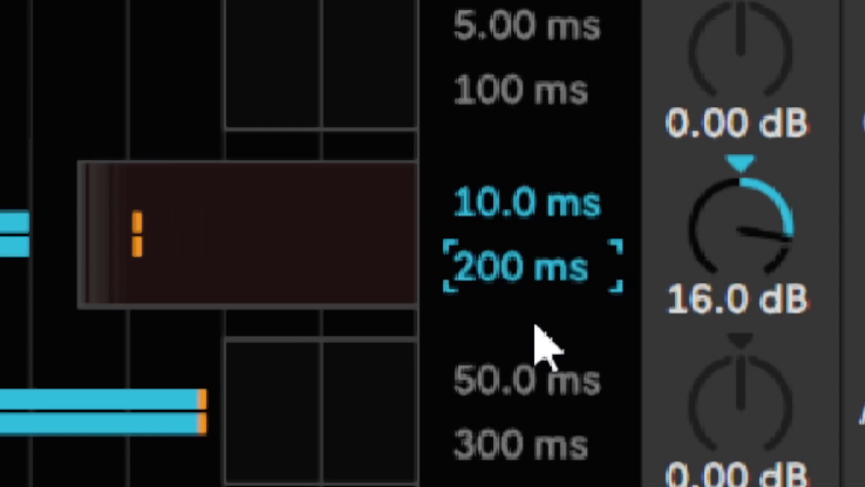
{"action": "key", "text": "ctrl+z"}
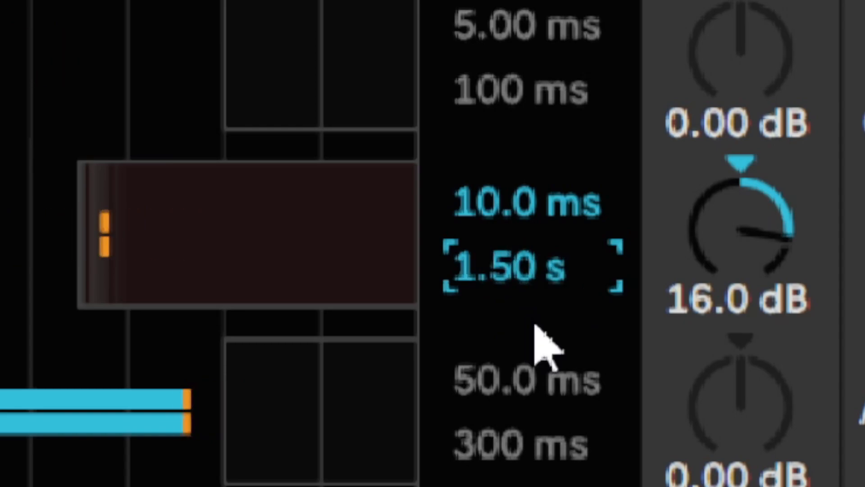
{"action": "key", "text": "ctrl+y"}
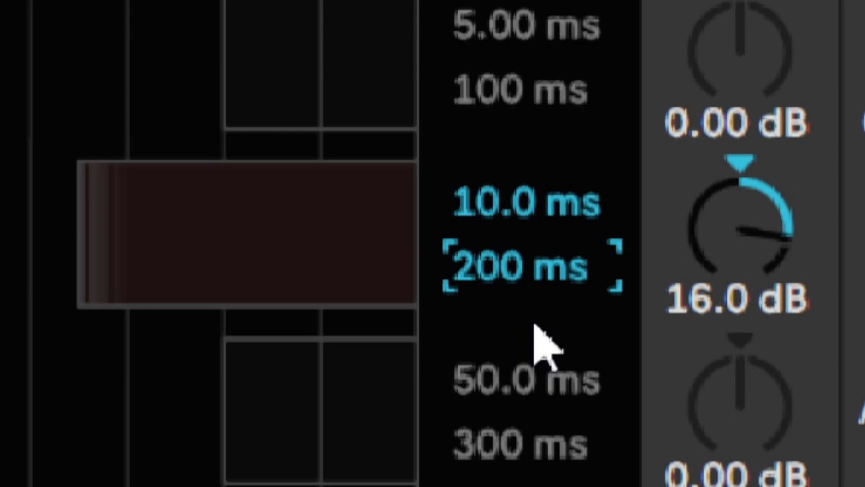
Start playback and lower the Mid band's release time to 100 ms.
{"action": "key", "text": "space"}
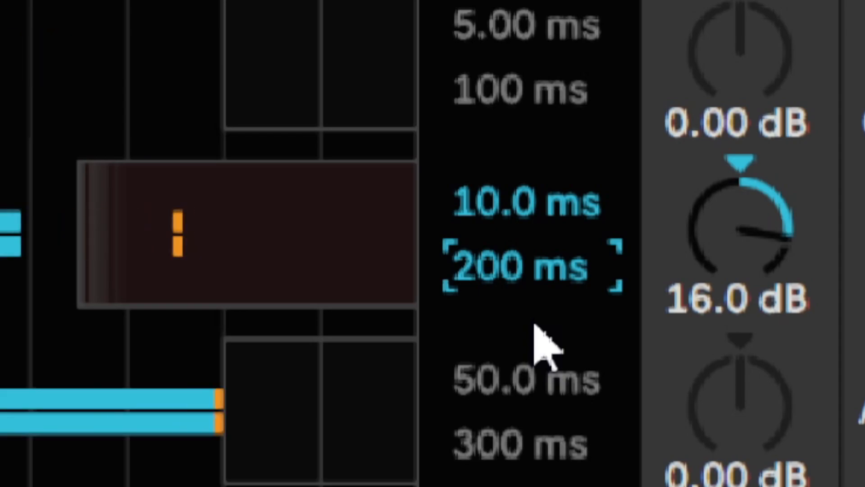
{"action": "key", "text": "Down"}
{"action": "key", "text": "Down"}
{"action": "key", "text": "Down"}
{"action": "key", "text": "Down"}
{"action": "key", "text": "Down"}
{"action": "key", "text": "Down"}
{"action": "key", "text": "Down"}
{"action": "key", "text": "Down"}
{"action": "key", "text": "Down"}
{"action": "key", "text": "Down"}
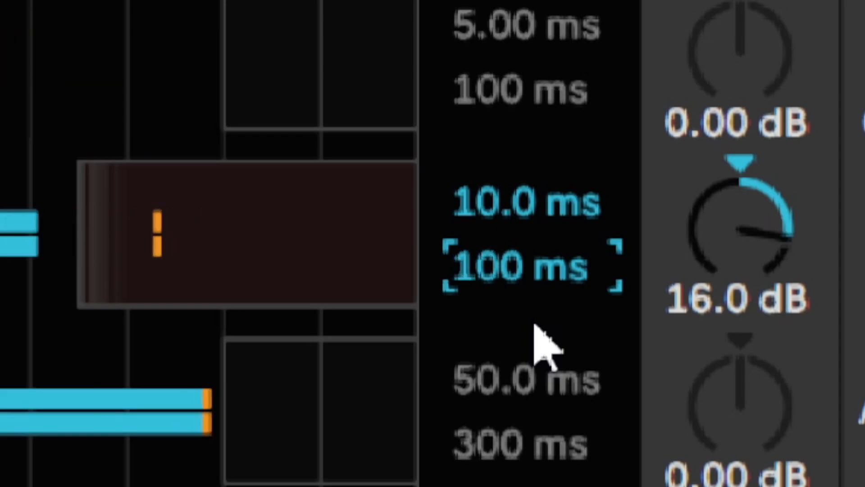
Try a 200 ms release on the Mid band, compare it with 100 ms through undo and redo, and return to 100 ms.
{"action": "type", "text": "200"}
{"action": "key", "text": "Return"}
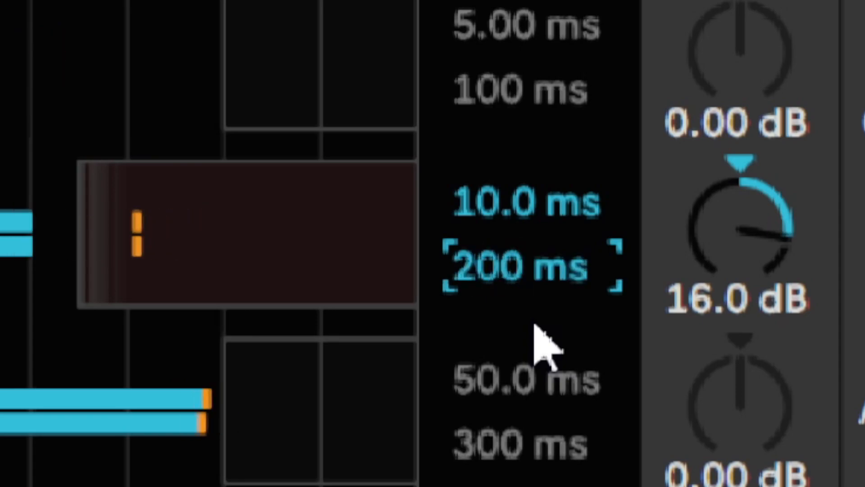
{"action": "key", "text": "ctrl+z"}
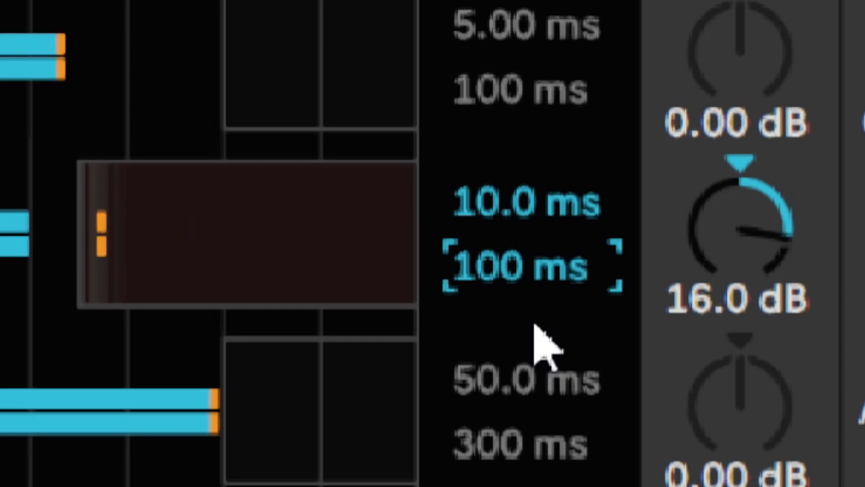
{"action": "key", "text": "ctrl+y"}
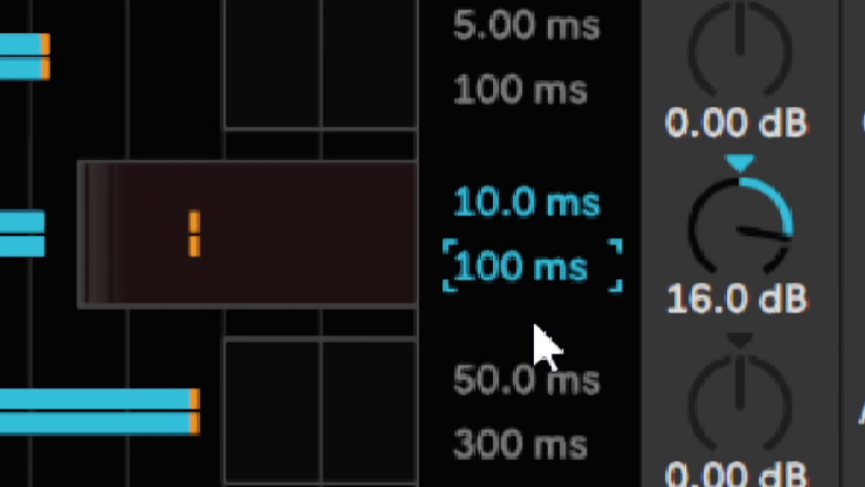
{"action": "key", "text": "ctrl+z"}
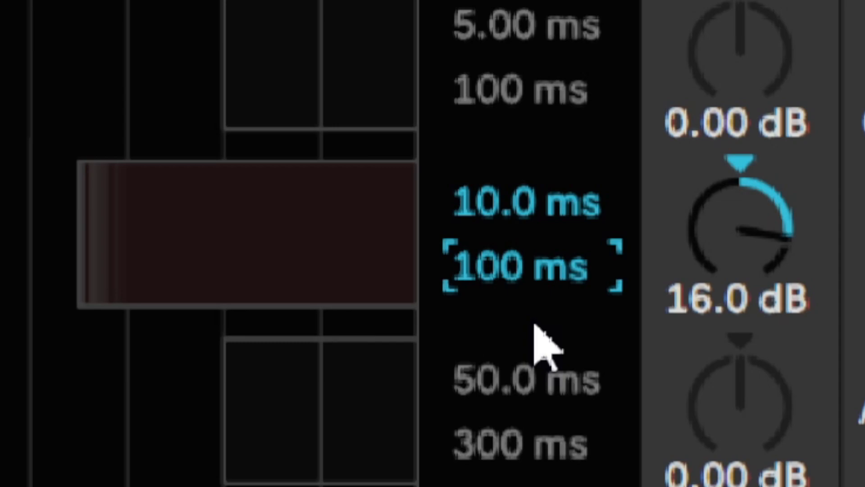
Sweep the Mid band's release time down to 18 ms and settle on 19 ms to try a fast release.
{"action": "key", "text": "Down"}
{"action": "key", "text": "Down"}
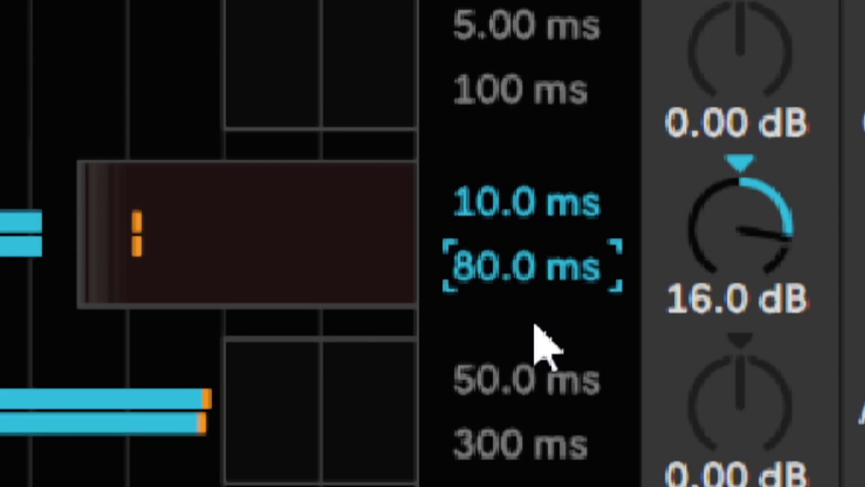
{"action": "key", "text": "Down"}
{"action": "key", "text": "Down"}
{"action": "key", "text": "Down"}
{"action": "key", "text": "Down"}
{"action": "key", "text": "Down"}
{"action": "key", "text": "Down"}
{"action": "key", "text": "Down"}
{"action": "key", "text": "Down"}
{"action": "key", "text": "Down"}
{"action": "key", "text": "Down"}
{"action": "key", "text": "Down"}
{"action": "key", "text": "Down"}
{"action": "key", "text": "Down"}
{"action": "key", "text": "Down"}
{"action": "key", "text": "Down"}
{"action": "key", "text": "Down"}
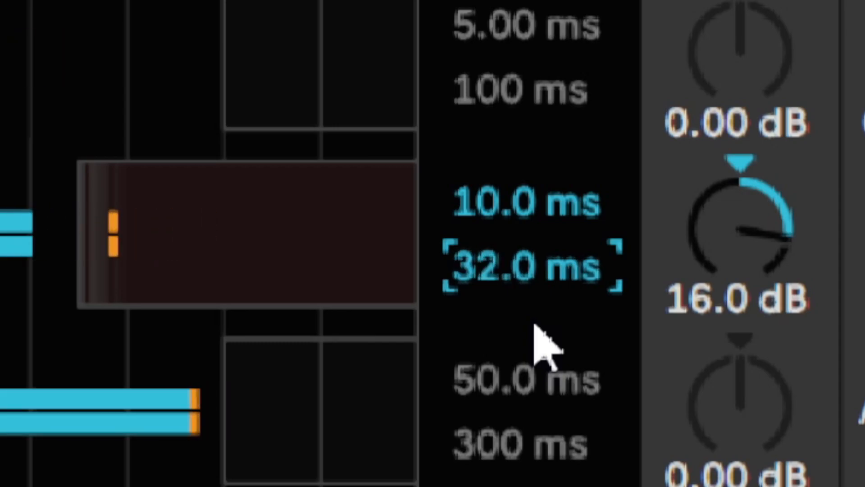
{"action": "key", "text": "Down"}
{"action": "key", "text": "Down"}
{"action": "key", "text": "Down"}
{"action": "key", "text": "Down"}
{"action": "key", "text": "Down"}
{"action": "key", "text": "Down"}
{"action": "key", "text": "Down"}
{"action": "key", "text": "Down"}
{"action": "key", "text": "Down"}
{"action": "key", "text": "Down"}
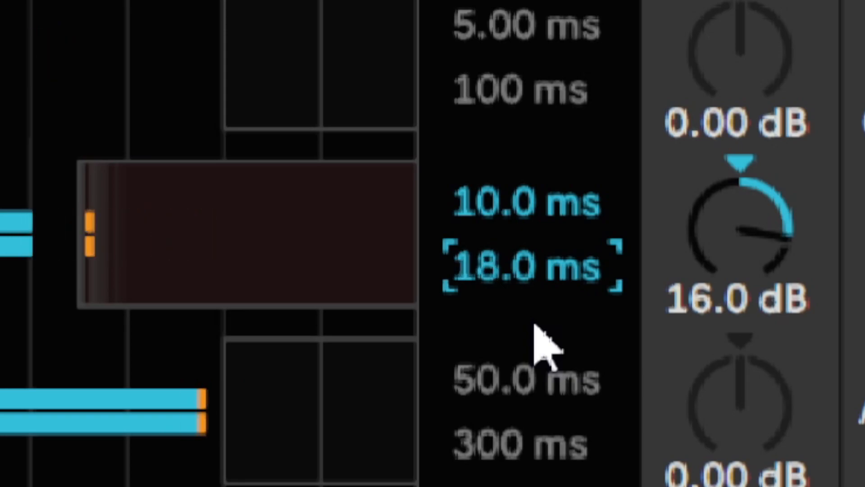
{"action": "key", "text": "Up"}
Try a 100 ms release on the Mid band and undo it to compare it with 19 ms.
{"action": "type", "text": "100"}
{"action": "key", "text": "Return"}
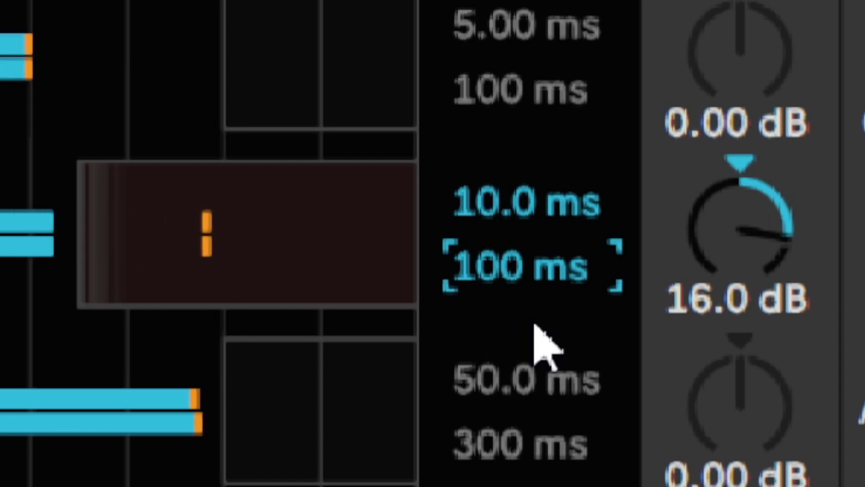
{"action": "key", "text": "ctrl+z"}
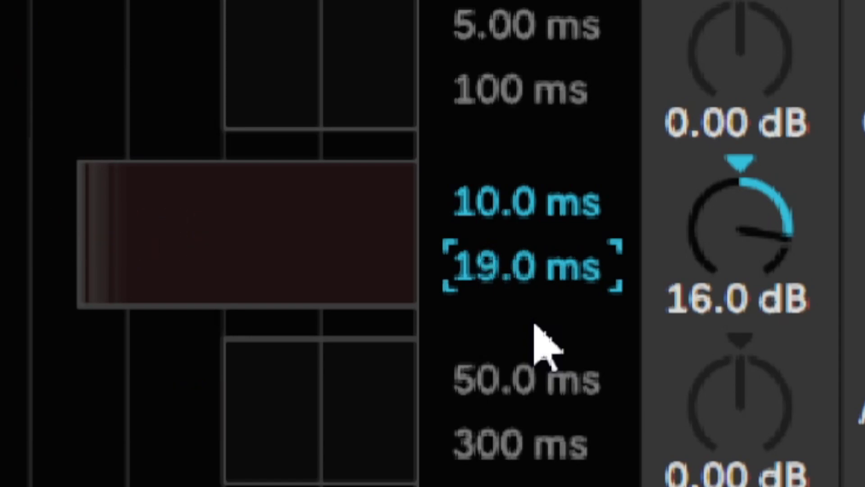
Try a 200 ms release on the Mid band, and set it to 400 ms.
{"action": "type", "text": "200"}
{"action": "key", "text": "Return"}
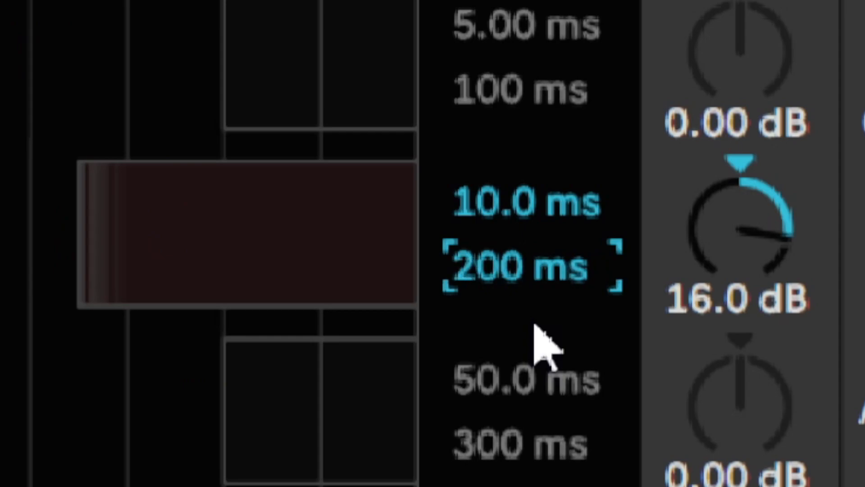
{"action": "type", "text": "400"}
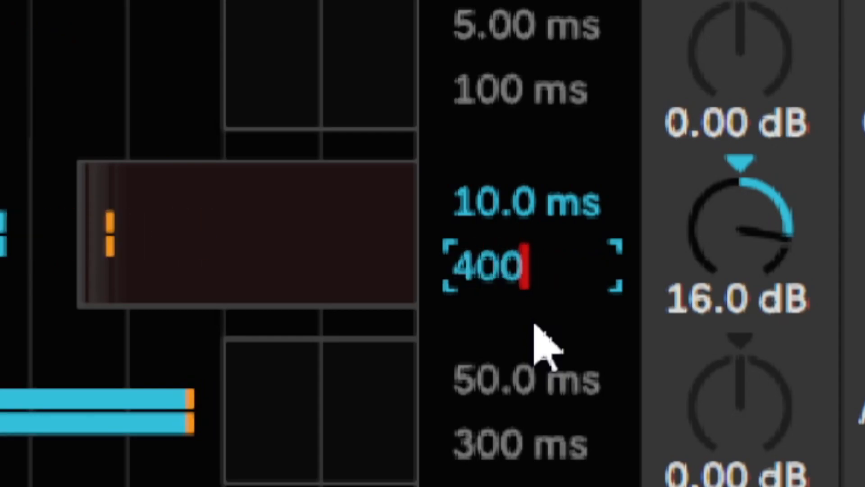
{"action": "key", "text": "Return"}
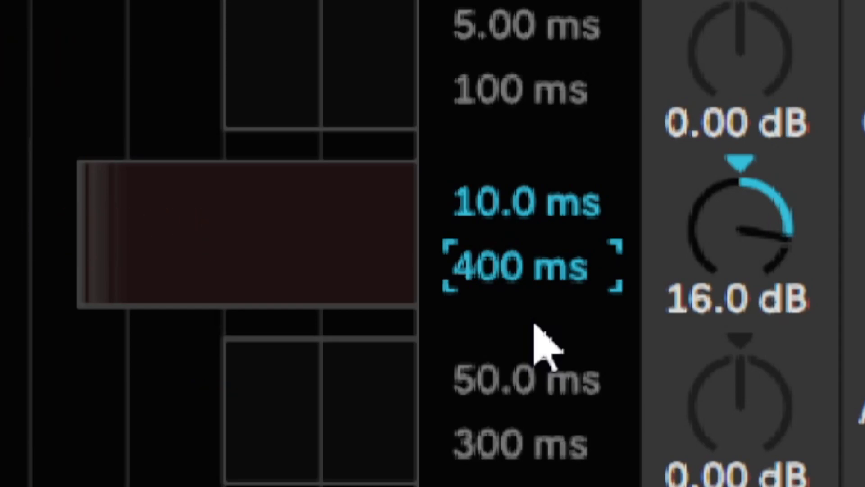
{"action": "left_click", "coordinate": [531, 240]}
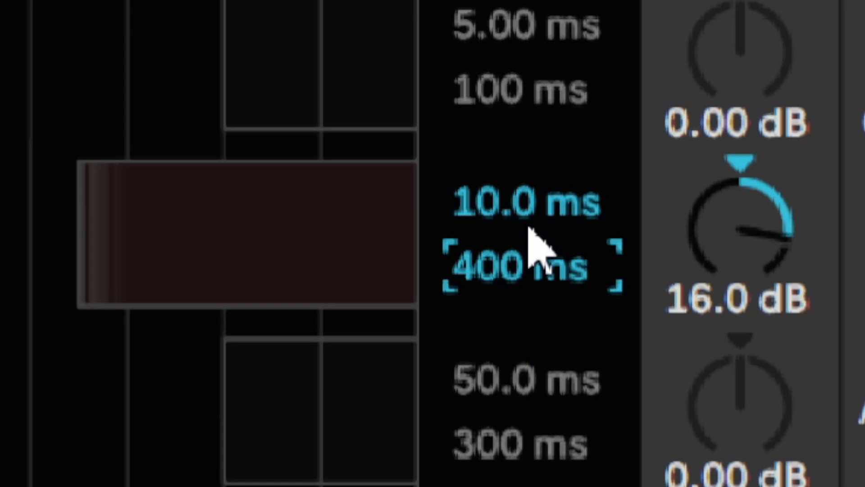
Start playback and raise the Mid band's attack time to 100 ms.
{"action": "key", "text": "space"}
{"action": "left_click", "coordinate": [501, 208]}
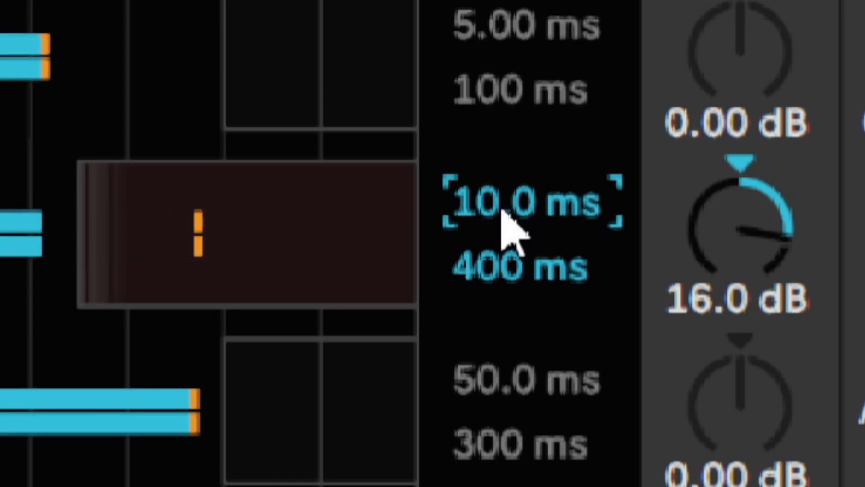
{"action": "key", "text": "Up"}
{"action": "key", "text": "Up"}
{"action": "key", "text": "Up"}
{"action": "key", "text": "Up"}
{"action": "key", "text": "Up"}
{"action": "key", "text": "Up"}
{"action": "key", "text": "Up"}
{"action": "key", "text": "Up"}
{"action": "key", "text": "Up"}
{"action": "key", "text": "Up"}
{"action": "key", "text": "Up"}
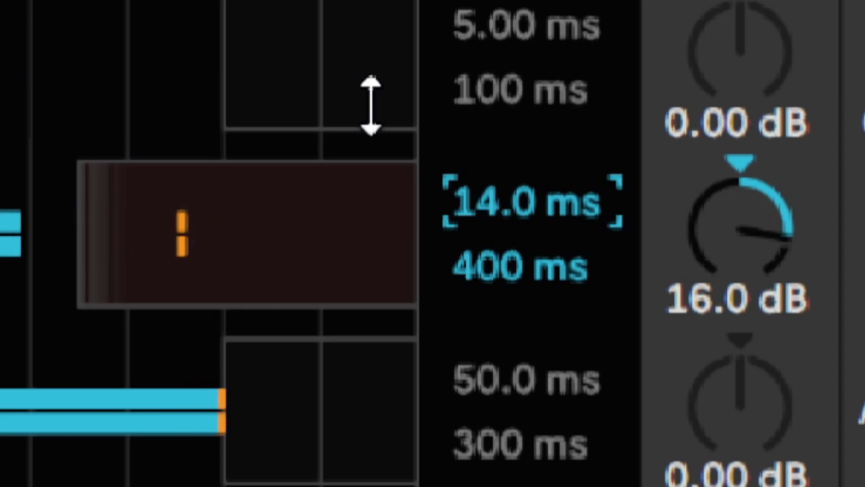
{"action": "key", "text": "Up"}
{"action": "key", "text": "Up"}
{"action": "key", "text": "Up"}
{"action": "key", "text": "Up"}
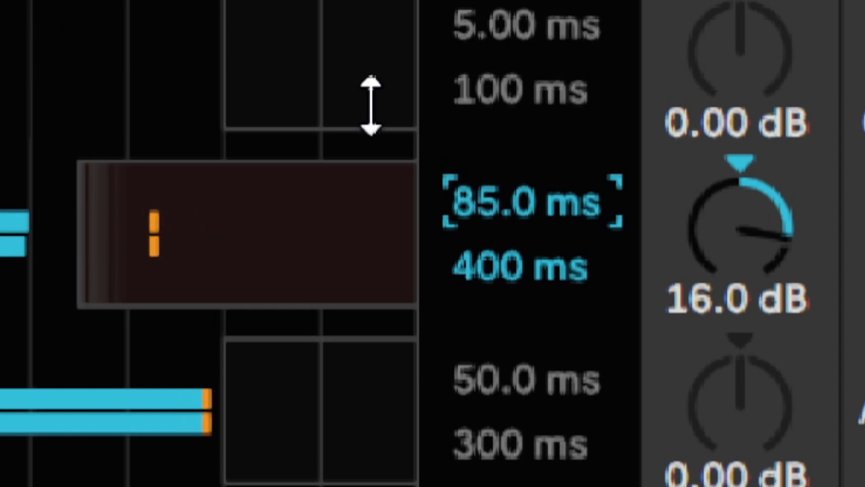
Try a 10 ms attack on the Mid band, compare it with 100 ms through undo and redo, and return to 100 ms.
{"action": "type", "text": "10"}
{"action": "key", "text": "Return"}
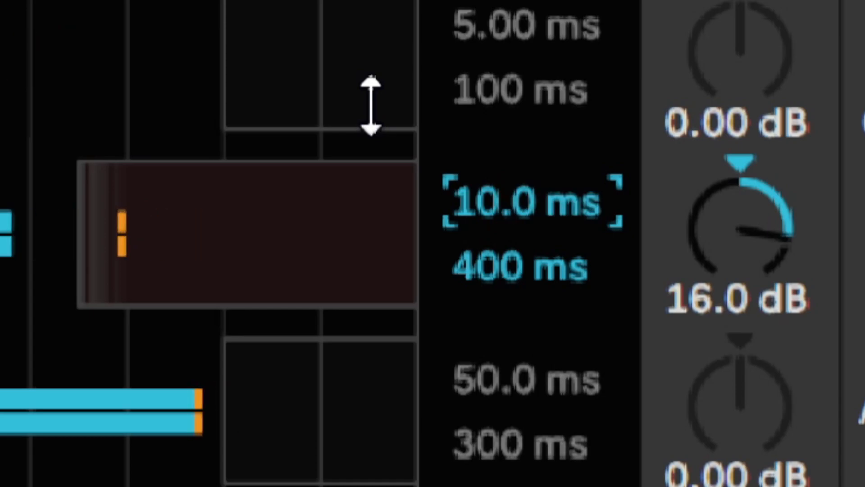
{"action": "key", "text": "ctrl+z"}
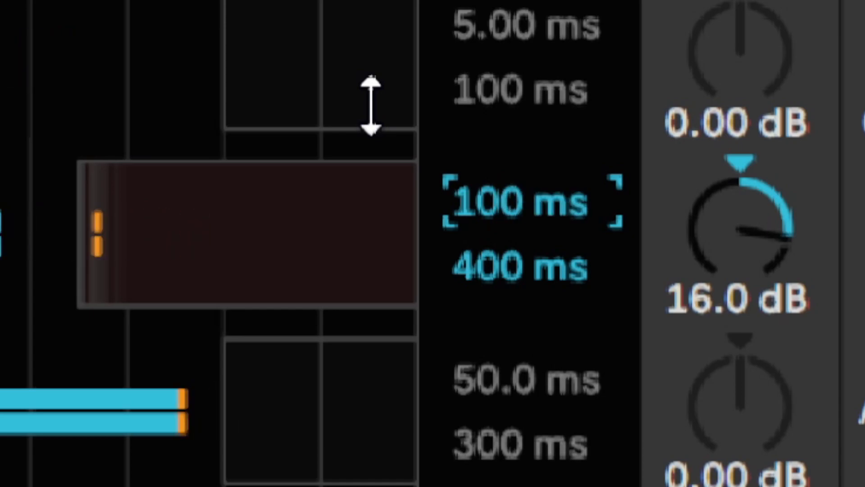
{"action": "key", "text": "ctrl+y"}
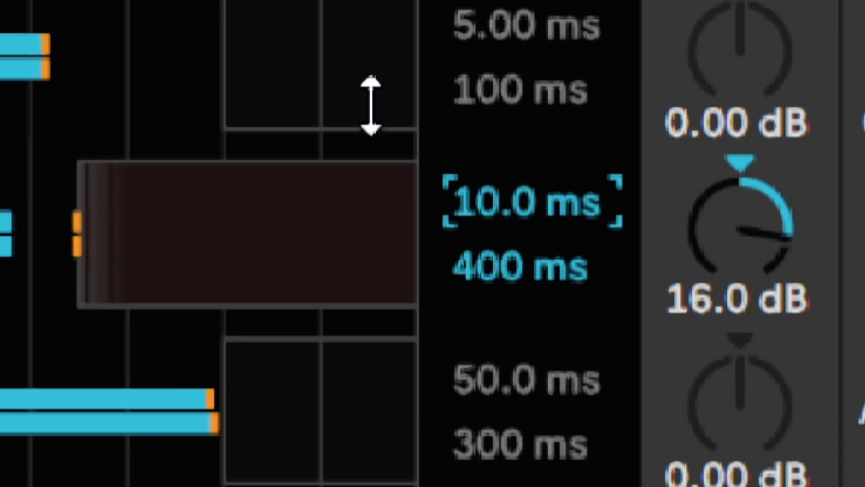
{"action": "key", "text": "ctrl+z"}
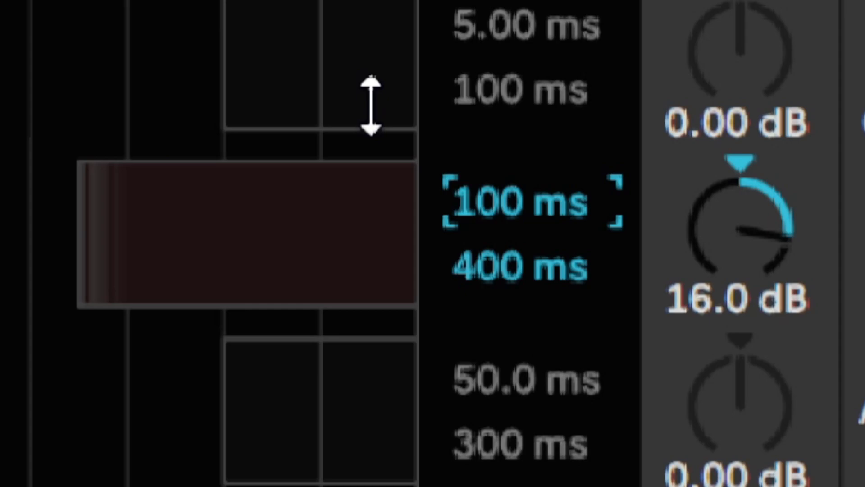
Set the Mid band's attack to 1 ms, and compare it with a 10 ms attack through undo and redo.
{"action": "type", "text": "1"}
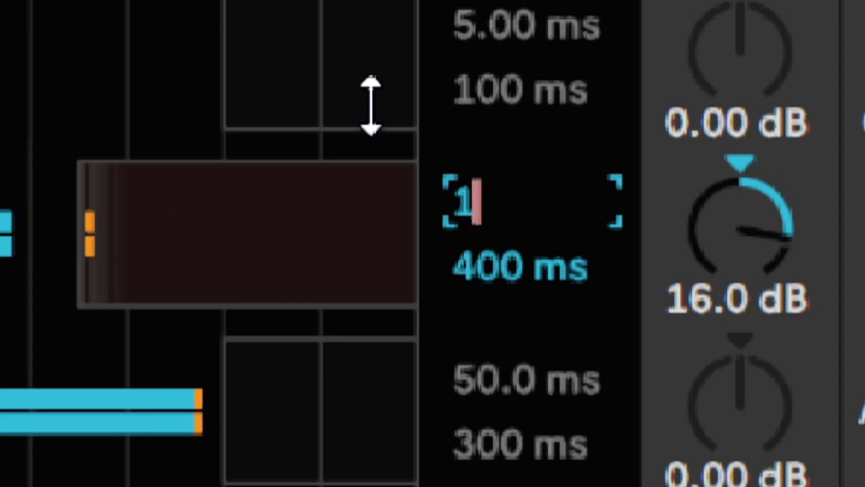
{"action": "key", "text": "Return"}
{"action": "type", "text": "10"}
{"action": "key", "text": "Return"}
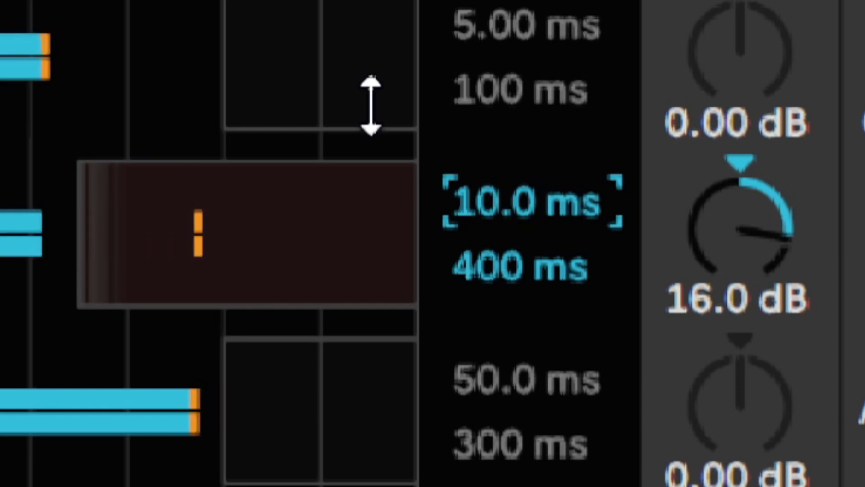
{"action": "key", "text": "ctrl+z"}
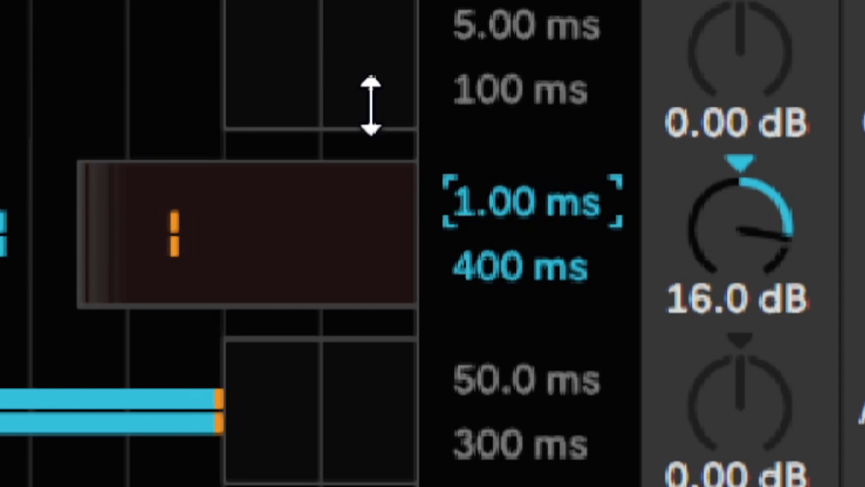
{"action": "key", "text": "ctrl+y"}
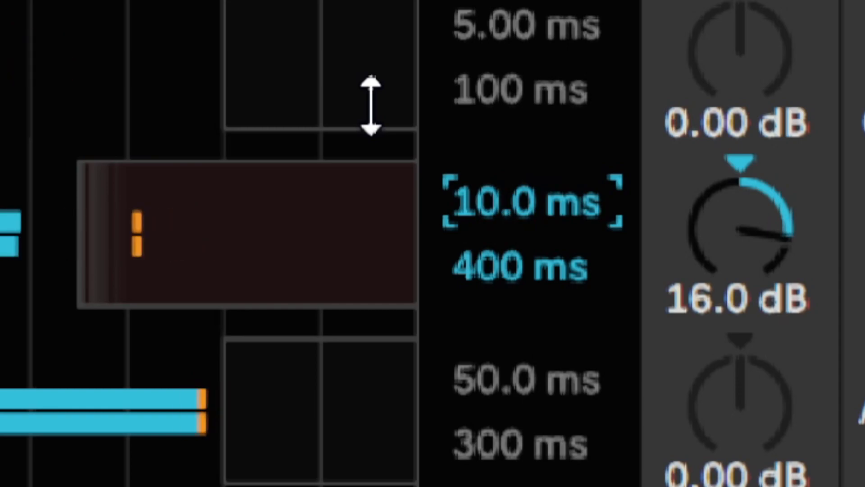
{"action": "key", "text": "ctrl+z"}
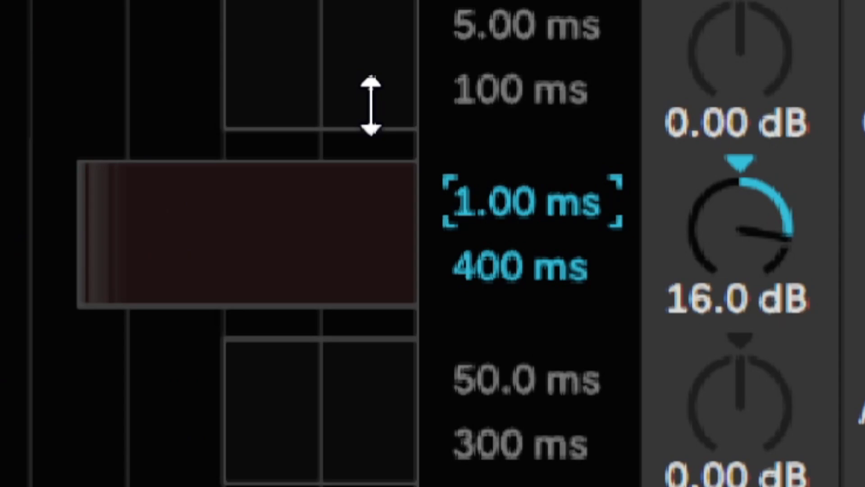
Set the Mid band's attack to 36 ms and show the Above thresholds and ratios of the bands.
{"action": "type", "text": "36"}
{"action": "key", "text": "Return"}
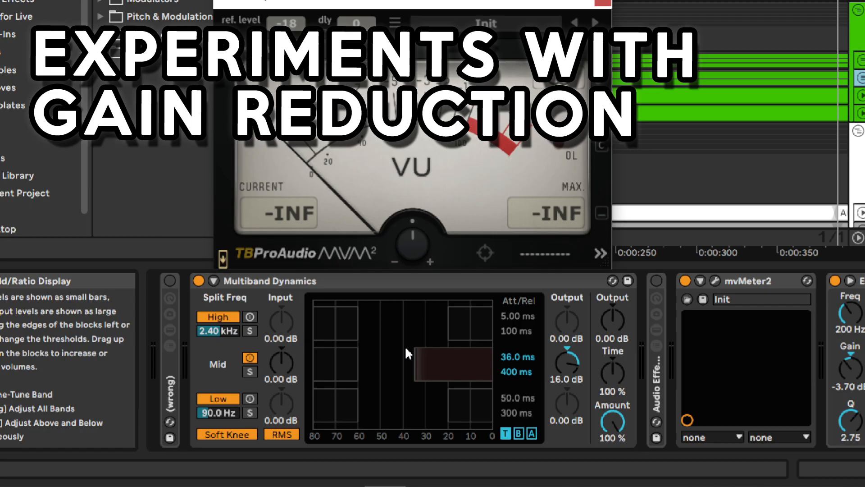
{"action": "left_click", "coordinate": [532, 433]}
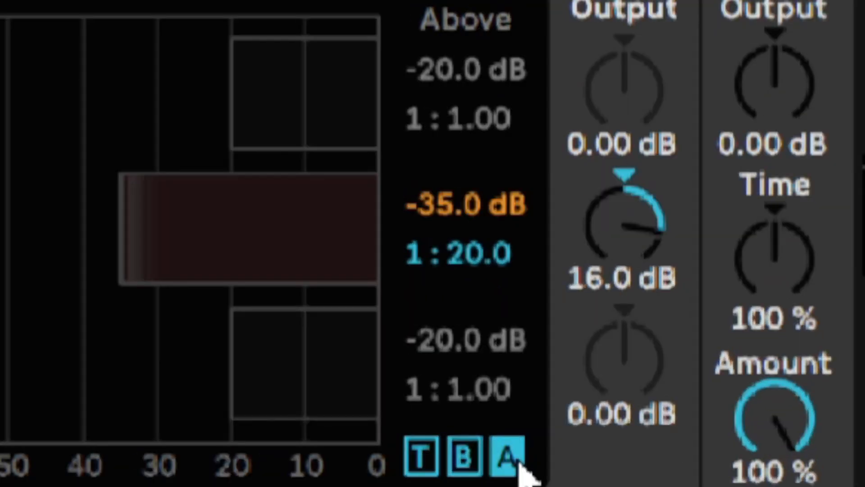
{"action": "key", "text": "ctrl"}
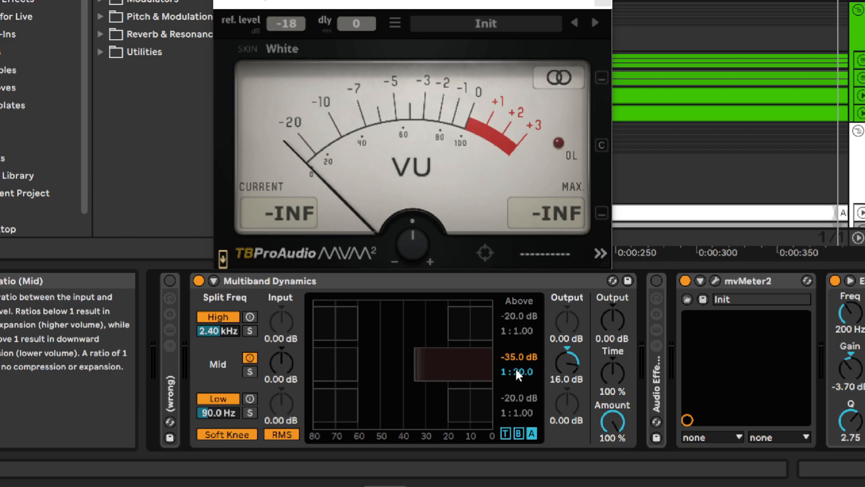
Bypass and solo the Mid band, and measure its uncompressed maximum level on the VU meter during playback after resetting the reading.
{"action": "left_click", "coordinate": [249, 357]}
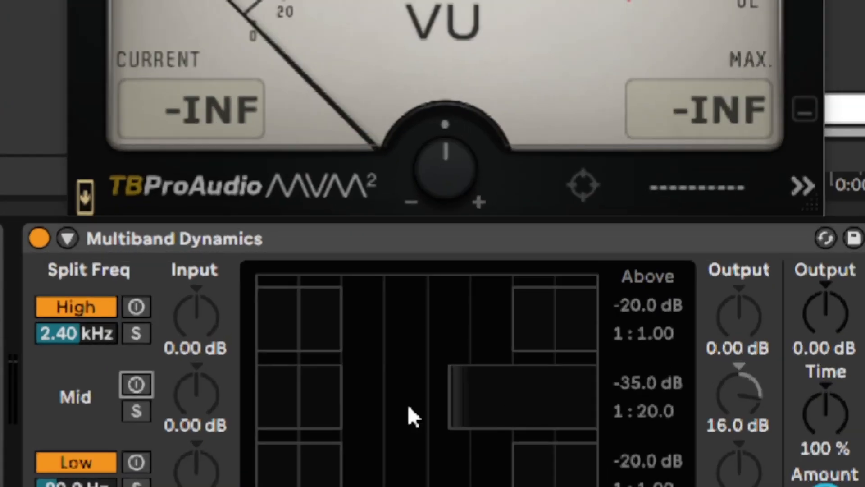
{"action": "left_click", "coordinate": [137, 410]}
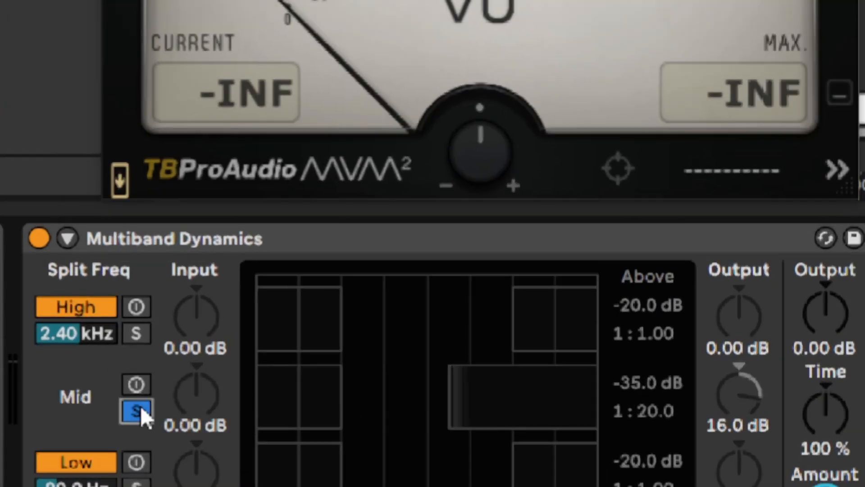
{"action": "key", "text": "space"}
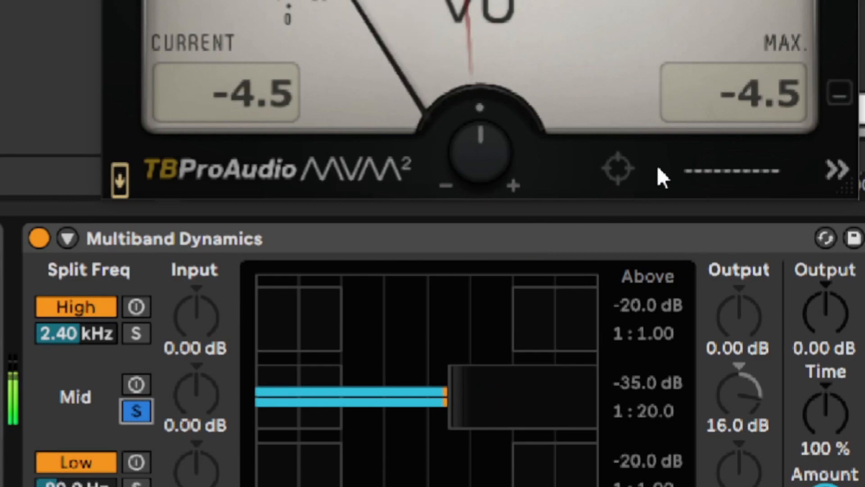
{"action": "left_click", "coordinate": [736, 107]}
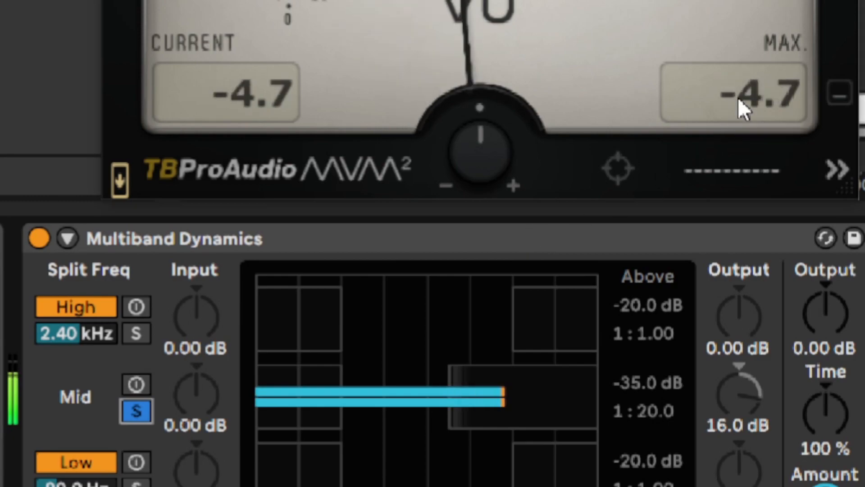
{"action": "key", "text": "space"}
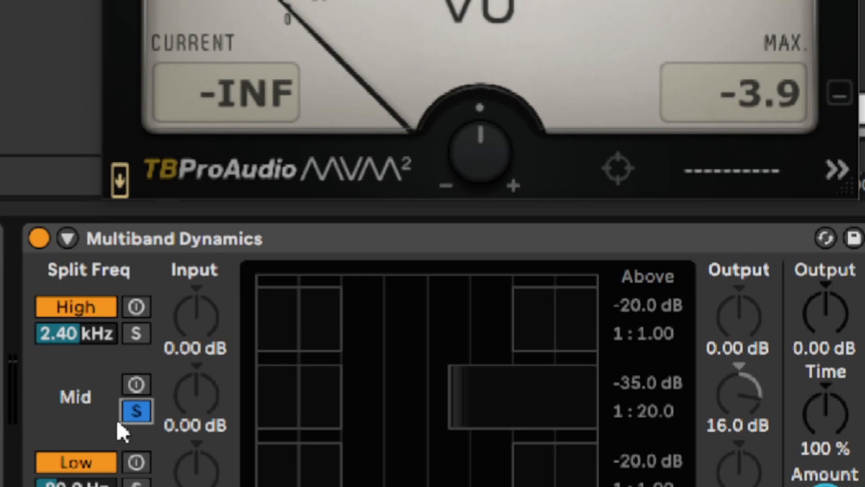
Reactivate the Mid band and lower its output gain to 13.8 dB, resetting the maximum reading to match the bypassed peak level.
{"action": "left_click", "coordinate": [135, 385]}
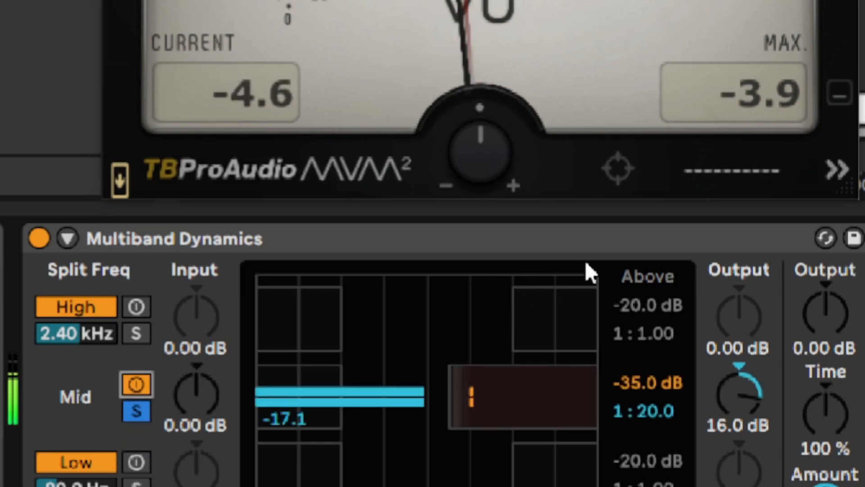
{"action": "left_click_drag", "start_coordinate": [746, 374], "coordinate": [747, 236]}
{"action": "left_click", "coordinate": [735, 110]}
{"action": "left_click", "coordinate": [740, 104]}
{"action": "left_click", "coordinate": [734, 112]}
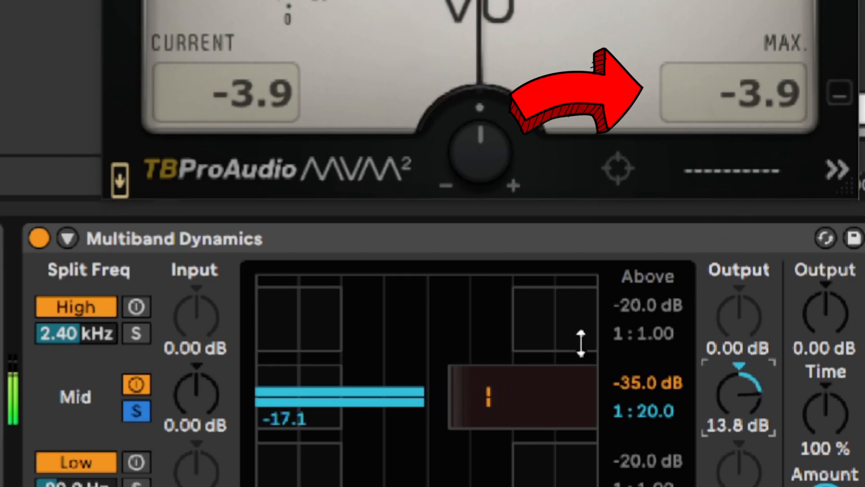
{"action": "key", "text": "space"}
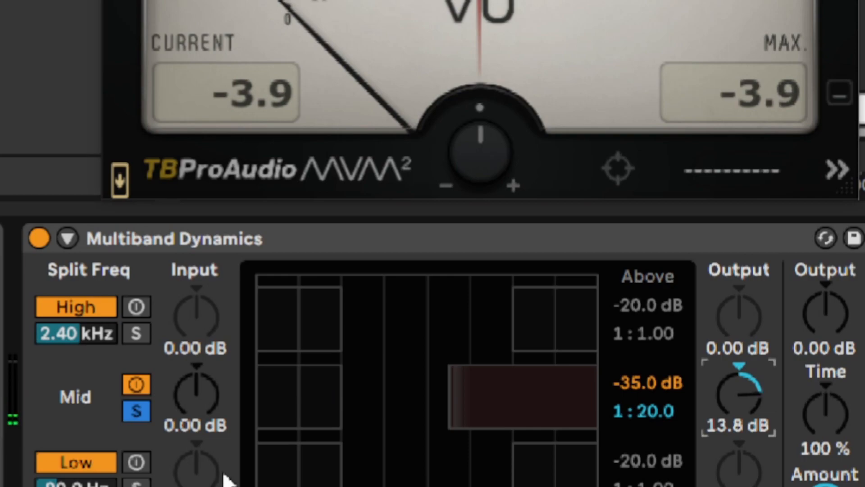
Unsolo the Mid band and compare the full kick with the Mid band bypassed and active during playback.
{"action": "left_click", "coordinate": [136, 411]}
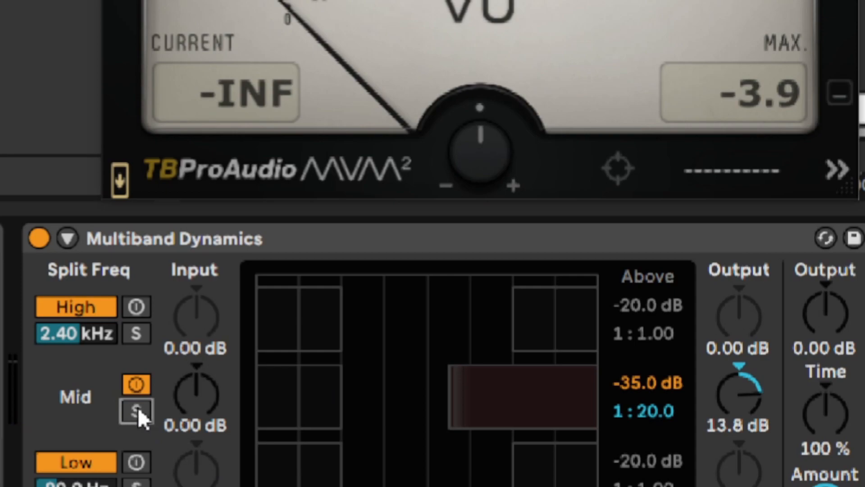
{"action": "key", "text": "space"}
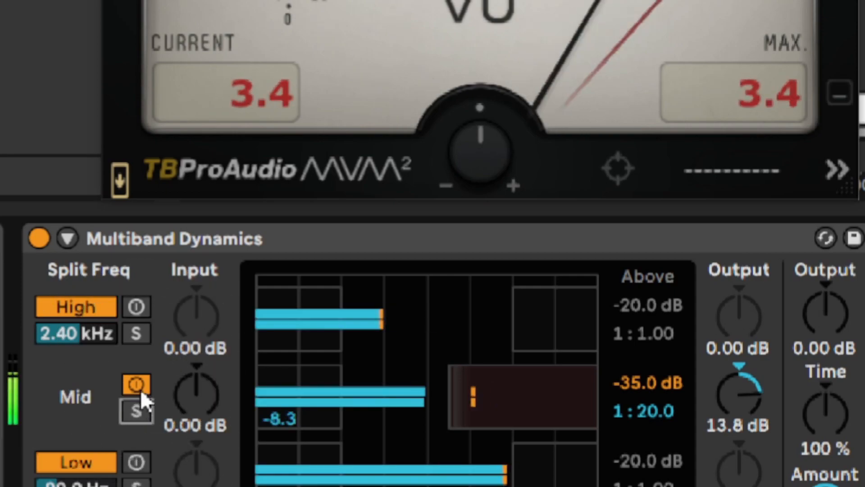
{"action": "left_click", "coordinate": [140, 388]}
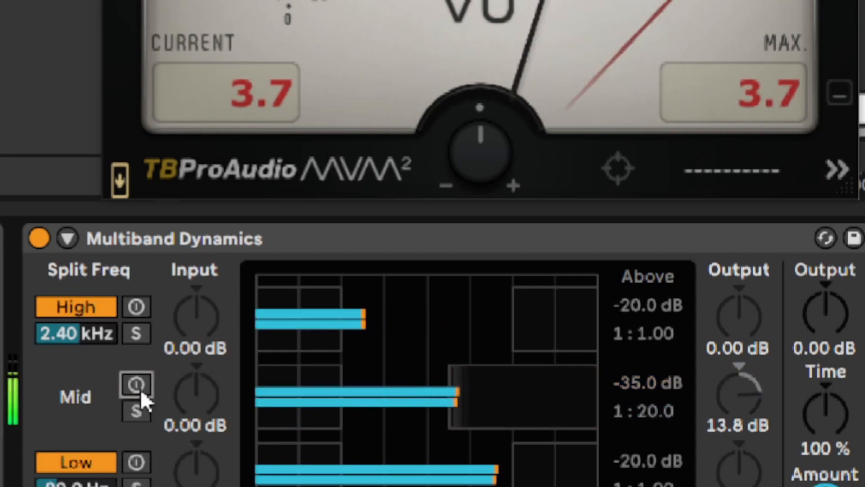
{"action": "left_click", "coordinate": [139, 389]}
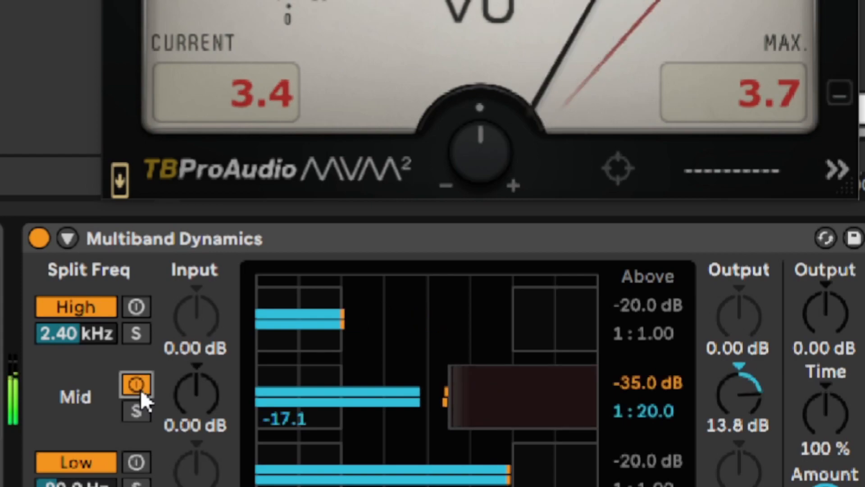
{"action": "key", "text": "space"}
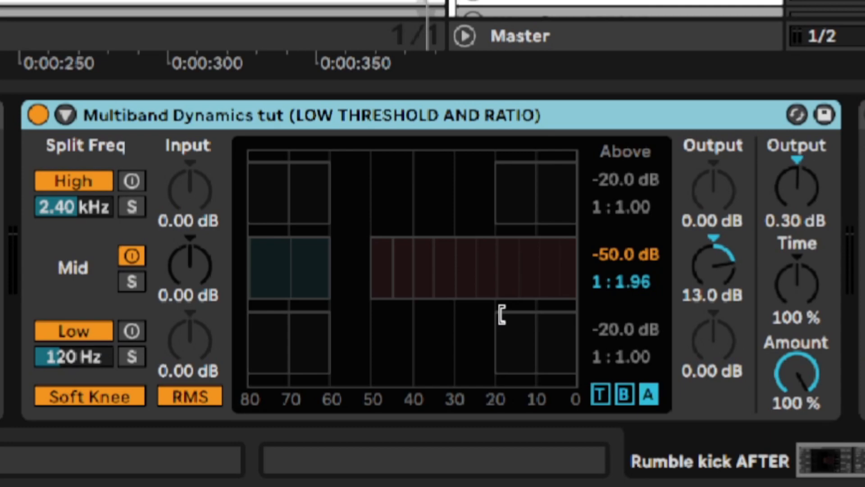
Examine the high- and low-threshold Multiband Dynamics settings on the rumble kick, and compare them by alternating between the two devices during playback.
{"action": "left_click", "coordinate": [598, 284]}
{"action": "left_click", "coordinate": [591, 262]}
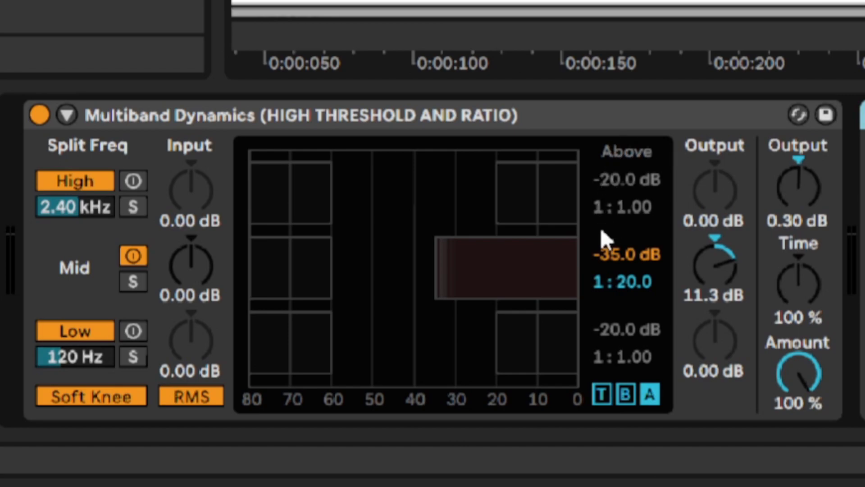
{"action": "left_click", "coordinate": [654, 292]}
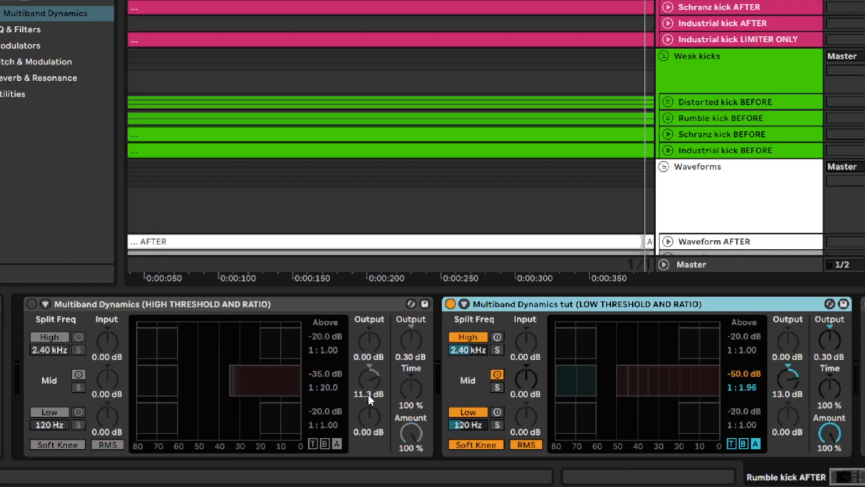
{"action": "key", "text": "space"}
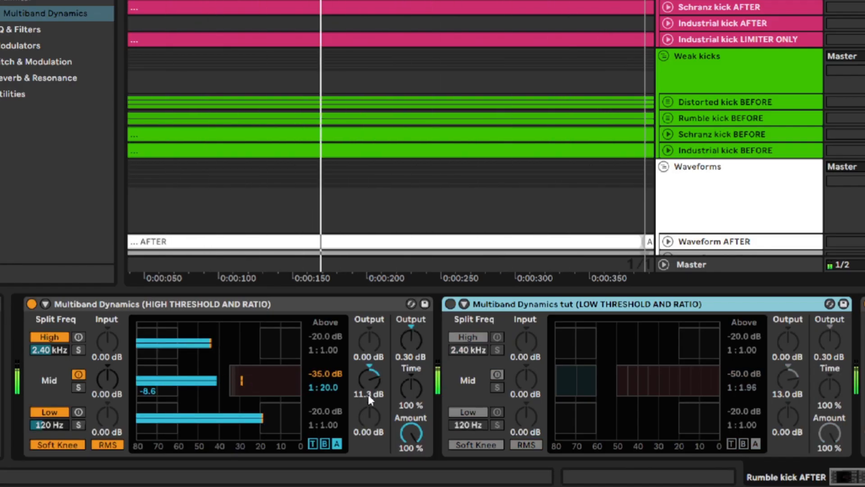
{"action": "key", "text": "0"}
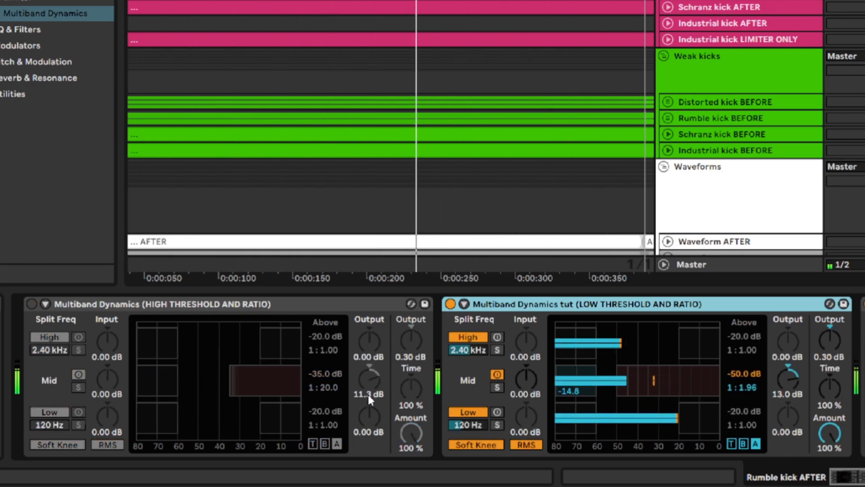
{"action": "key", "text": "0"}
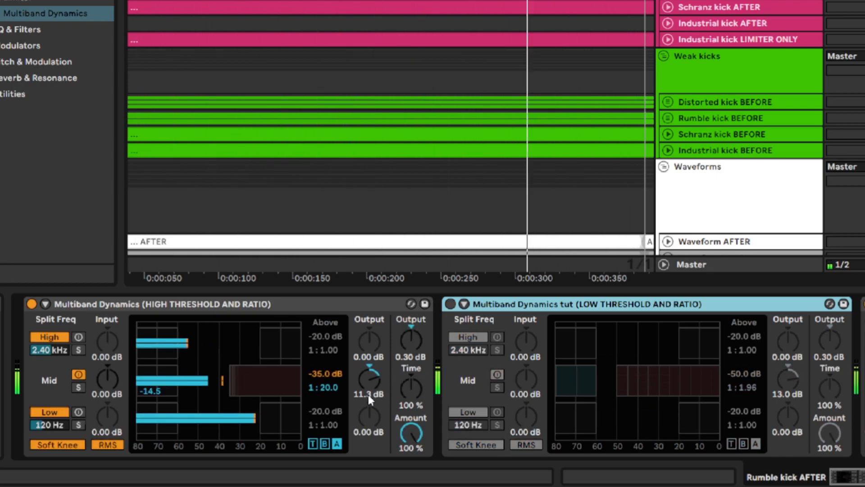
{"action": "key", "text": "0"}
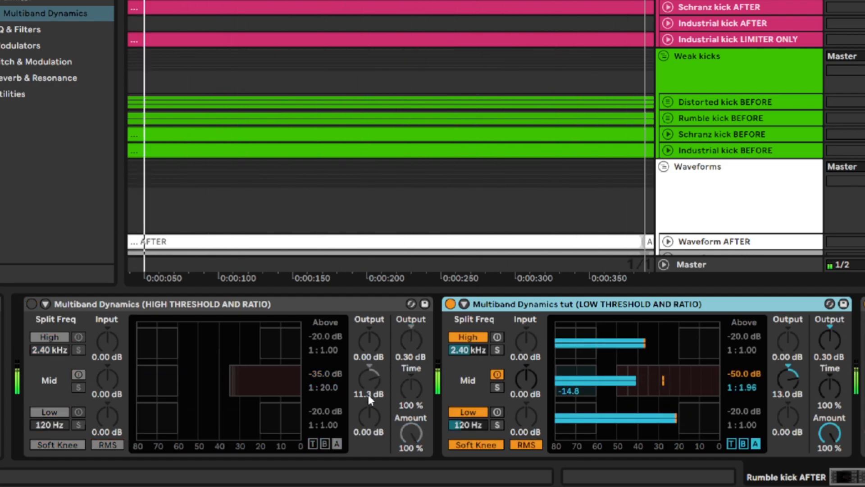
{"action": "key", "text": "0"}
{"action": "key", "text": "0"}
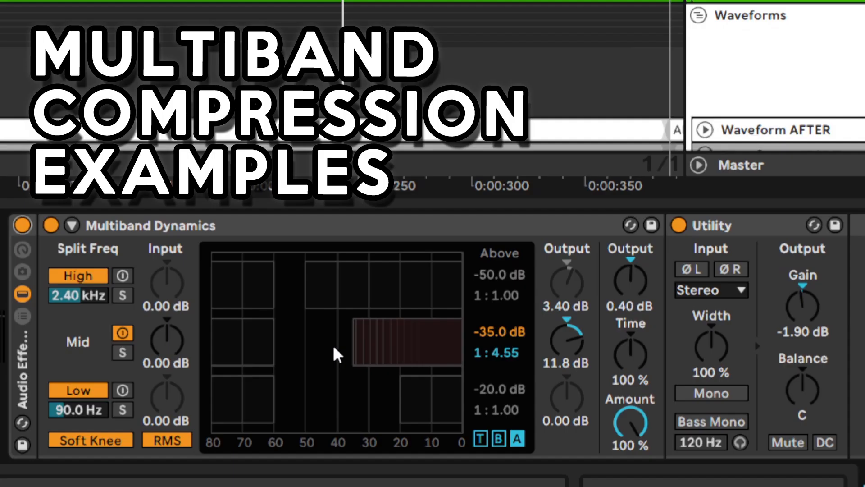
Review the Mid band's Above threshold and ratio in the example rack, and compare the kick with the rack bypassed and active.
{"action": "left_click", "coordinate": [334, 348]}
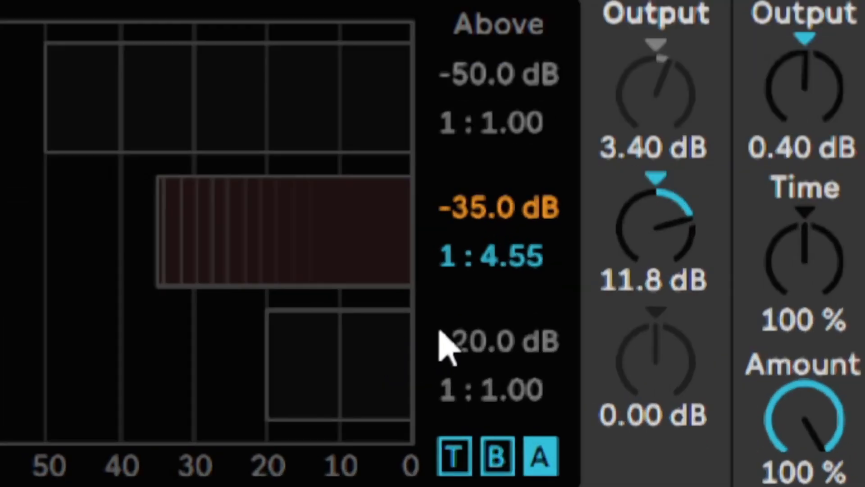
{"action": "left_click", "coordinate": [508, 340]}
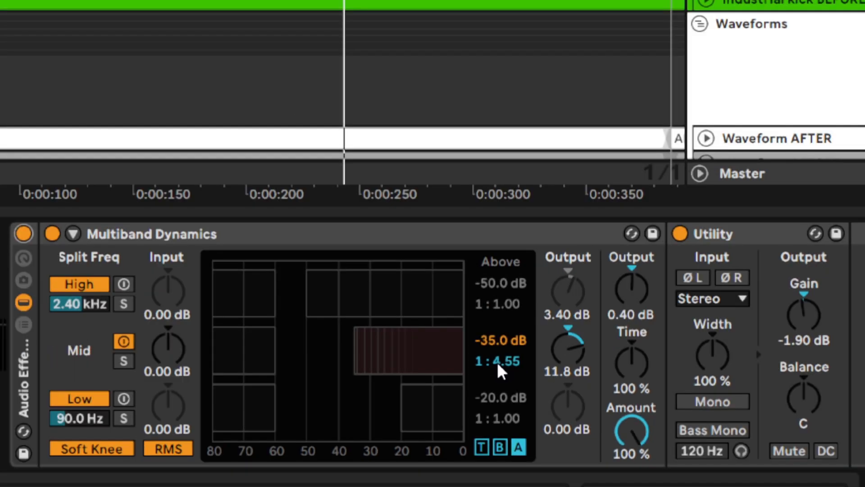
{"action": "key", "text": "space"}
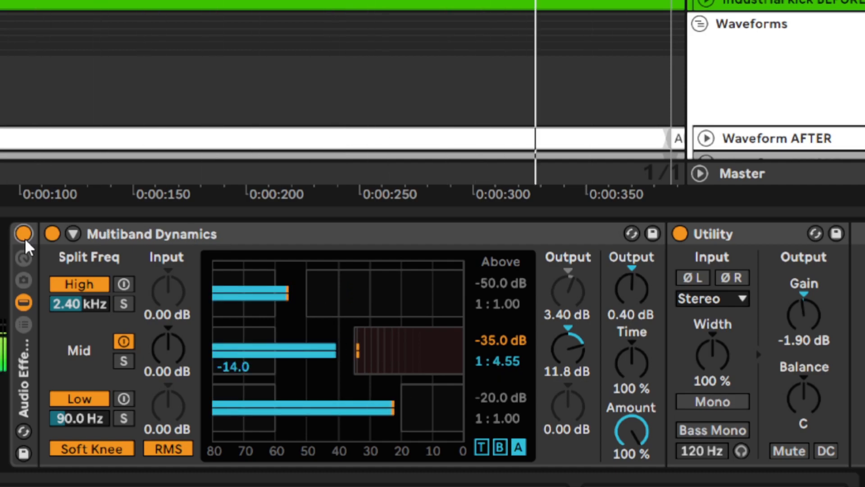
{"action": "left_click", "coordinate": [25, 241]}
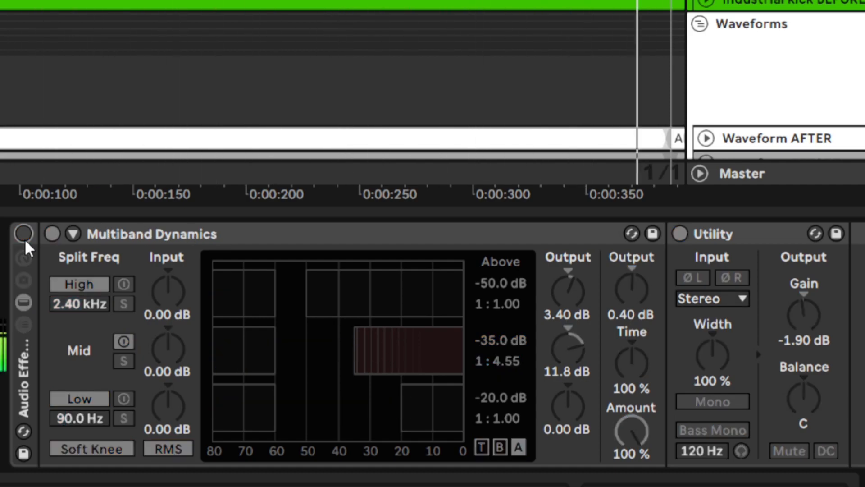
{"action": "left_click", "coordinate": [25, 241]}
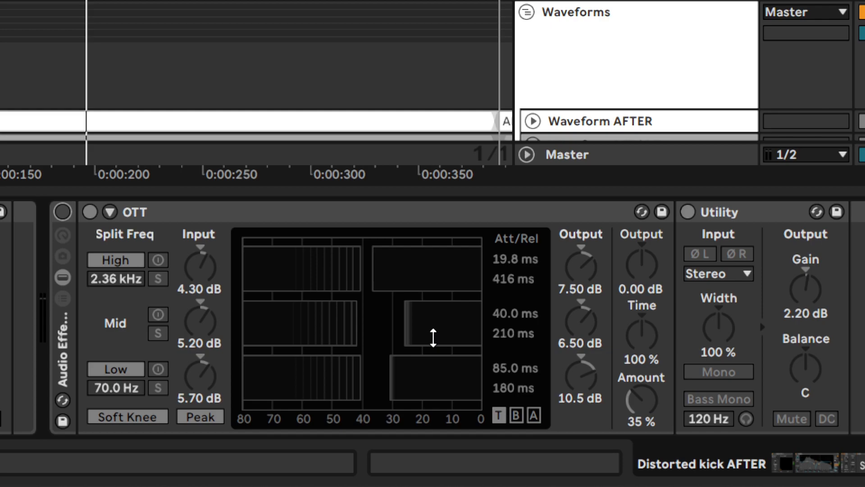
Play the distorted kick, turn on the OTT rack, and activate OTT's Low band after comparing it on and off.
{"action": "key", "text": "space"}
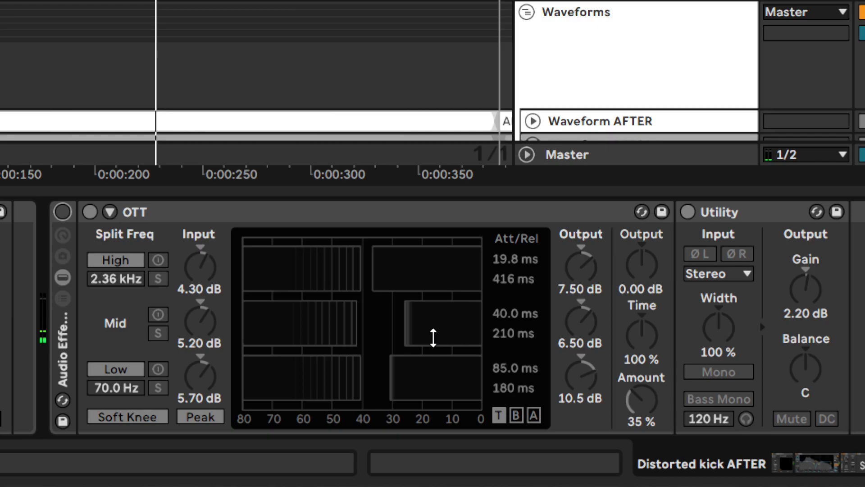
{"action": "left_click", "coordinate": [62, 211]}
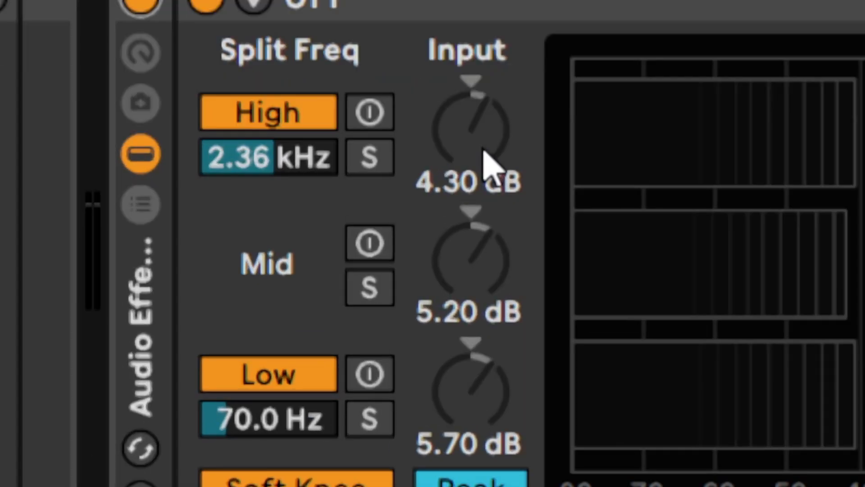
{"action": "left_click", "coordinate": [369, 381]}
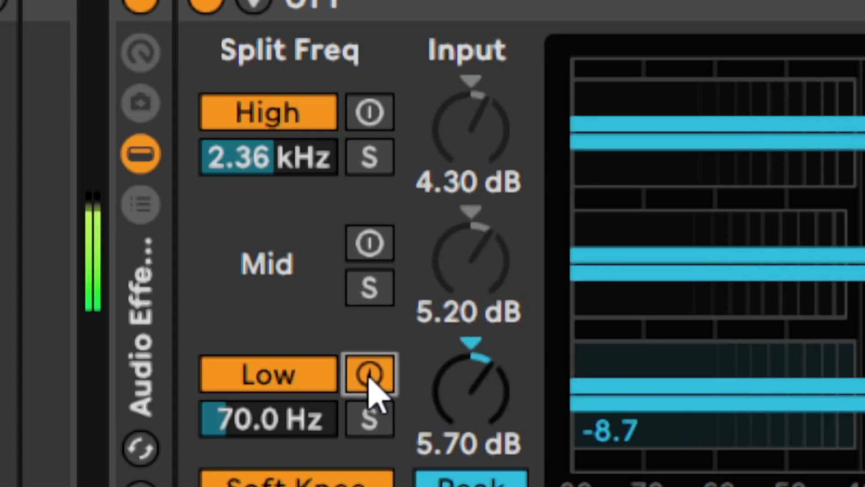
{"action": "left_click", "coordinate": [369, 380]}
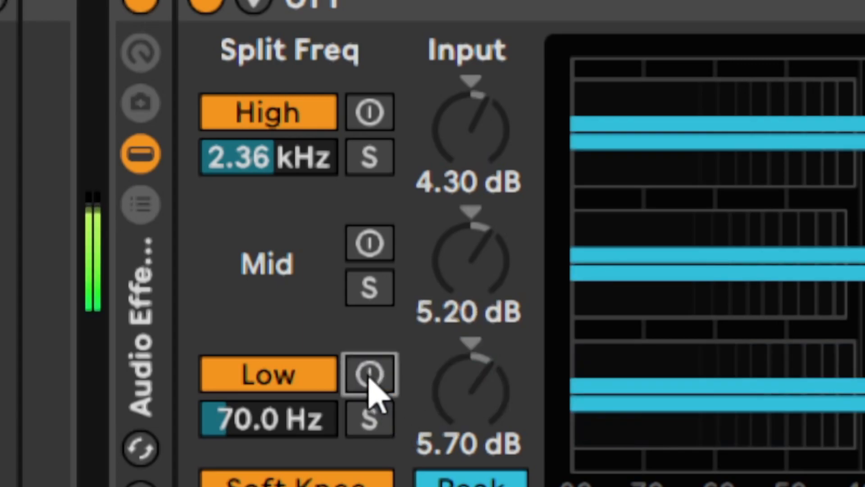
{"action": "left_click", "coordinate": [370, 381]}
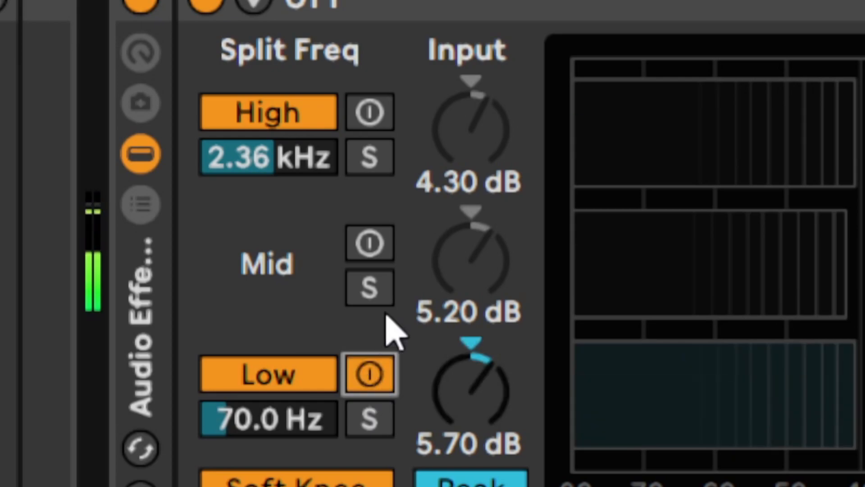
Activate OTT's Mid band on the distorted kick after comparing it on and off during playback.
{"action": "left_click", "coordinate": [369, 254]}
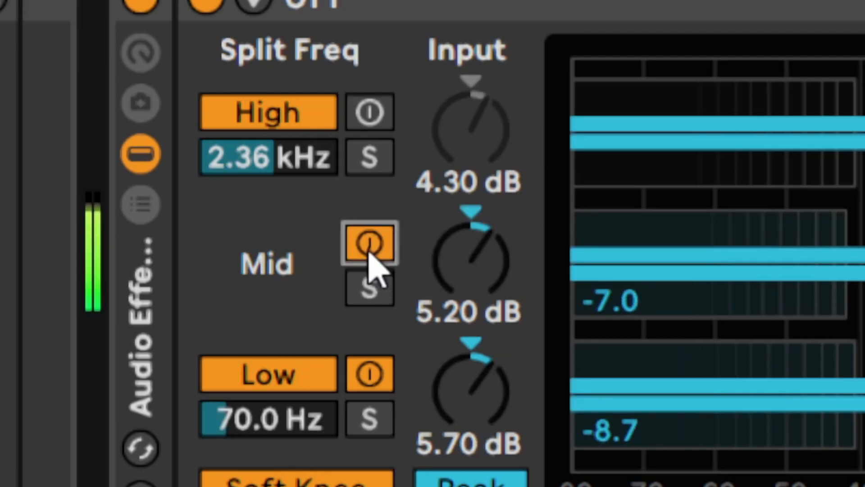
{"action": "left_click", "coordinate": [368, 254]}
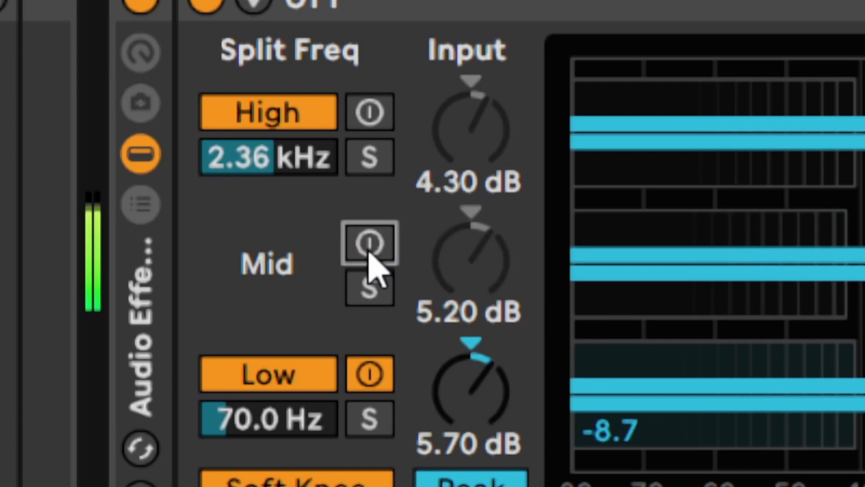
{"action": "left_click", "coordinate": [369, 253]}
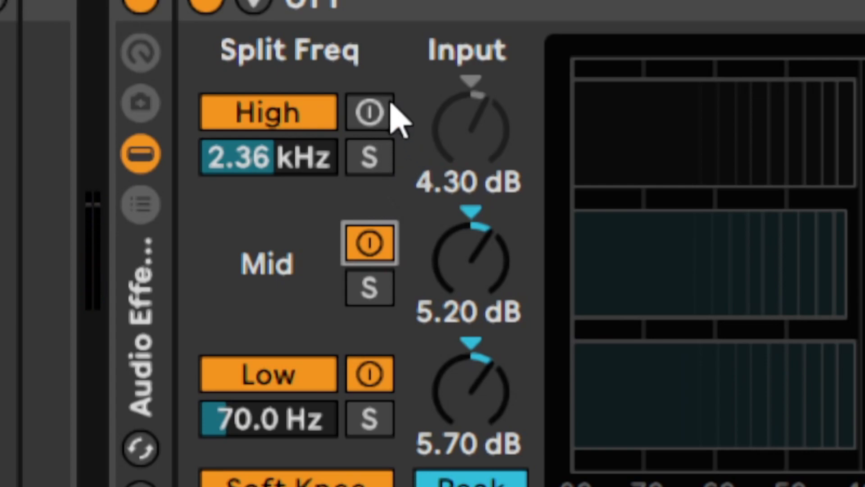
Activate OTT's High band after comparing it on and off, and compare the distorted kick with the whole rack bypassed and active.
{"action": "left_click", "coordinate": [370, 126]}
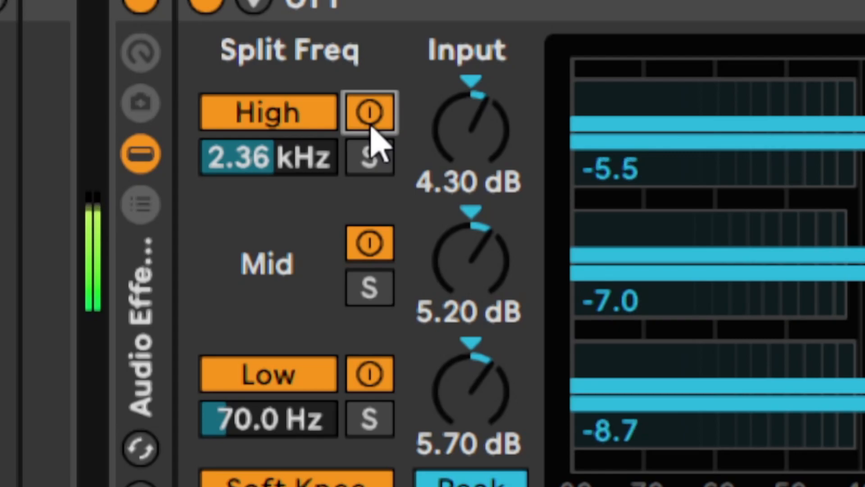
{"action": "left_click", "coordinate": [371, 128]}
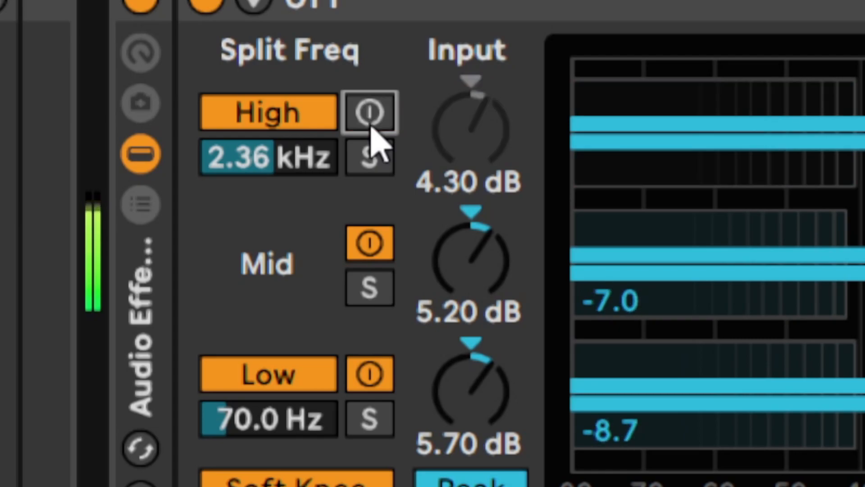
{"action": "left_click", "coordinate": [371, 129]}
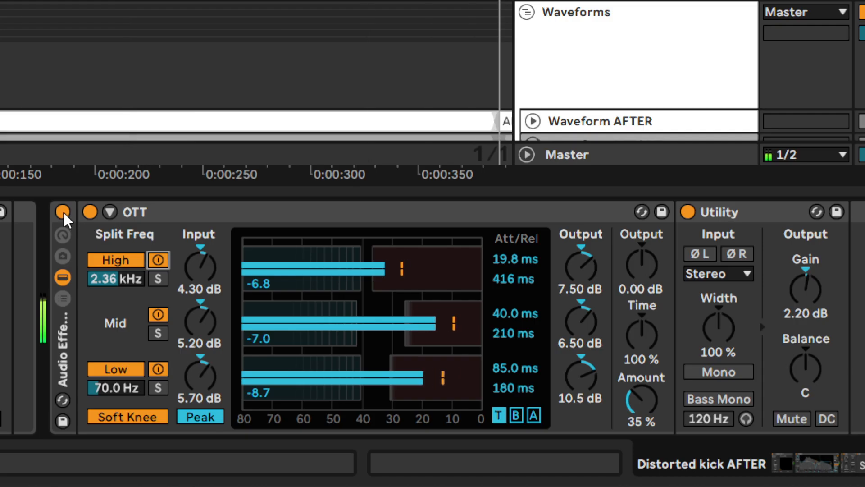
{"action": "left_click", "coordinate": [62, 212]}
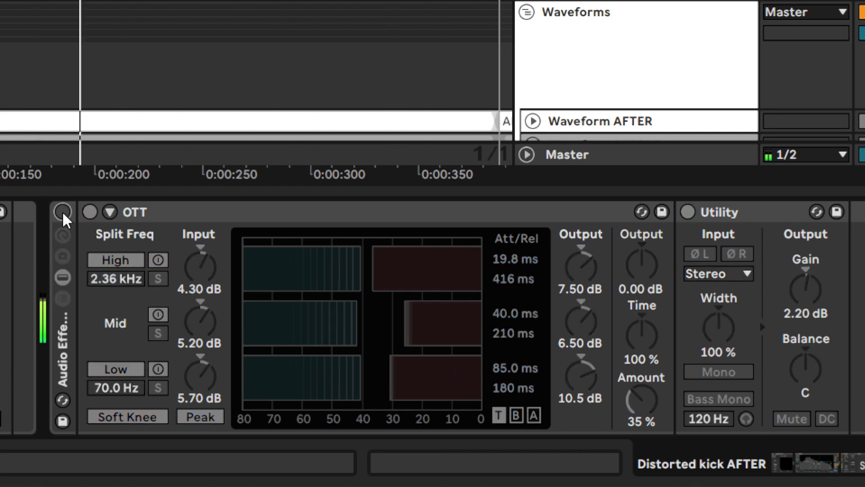
{"action": "left_click", "coordinate": [63, 211]}
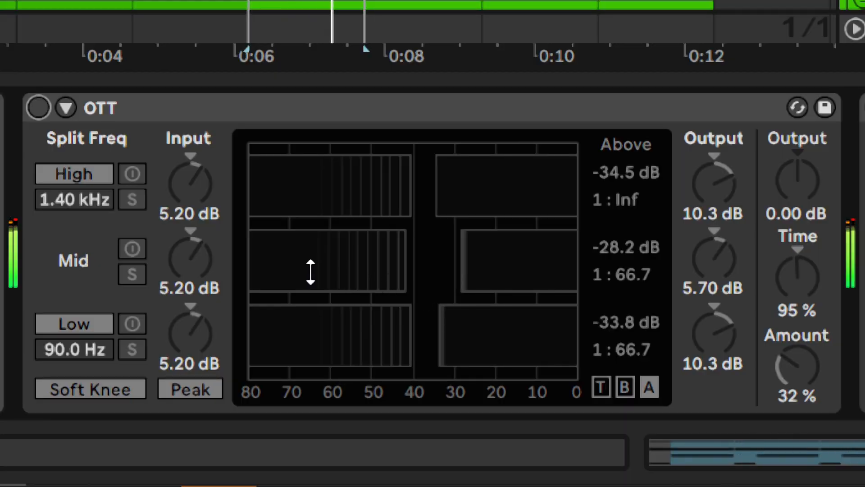
Turn on the OTT device with the 32 % amount, and activate its Mid band after comparing it on and off during playback.
{"action": "left_click", "coordinate": [37, 107]}
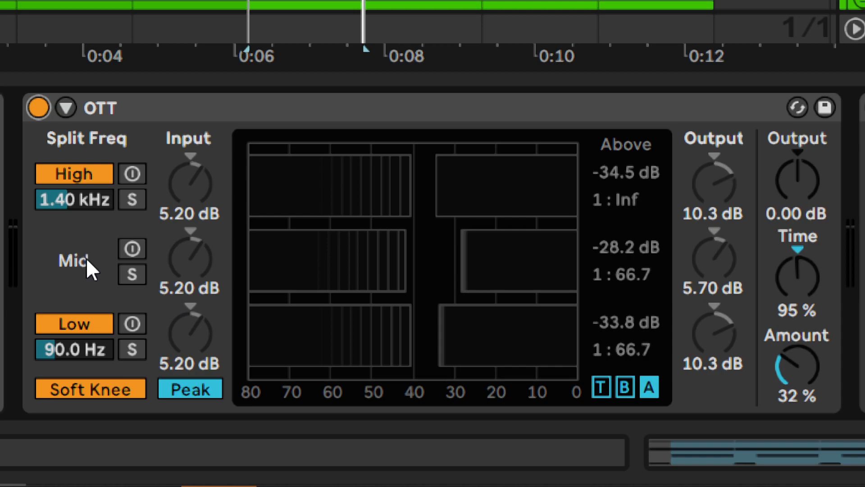
{"action": "key", "text": "space"}
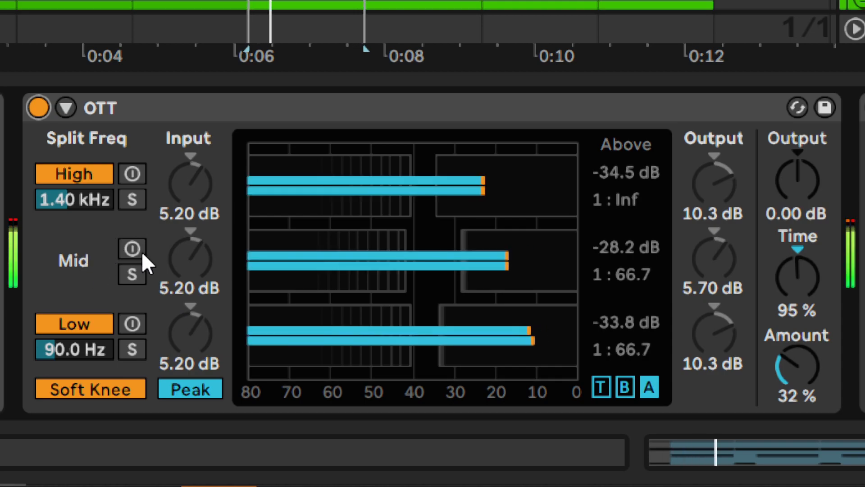
{"action": "left_click", "coordinate": [138, 247]}
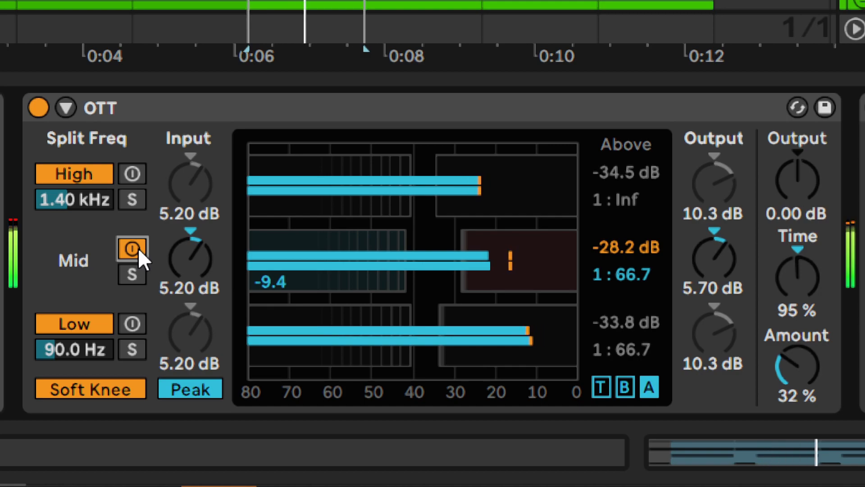
{"action": "left_click", "coordinate": [138, 248]}
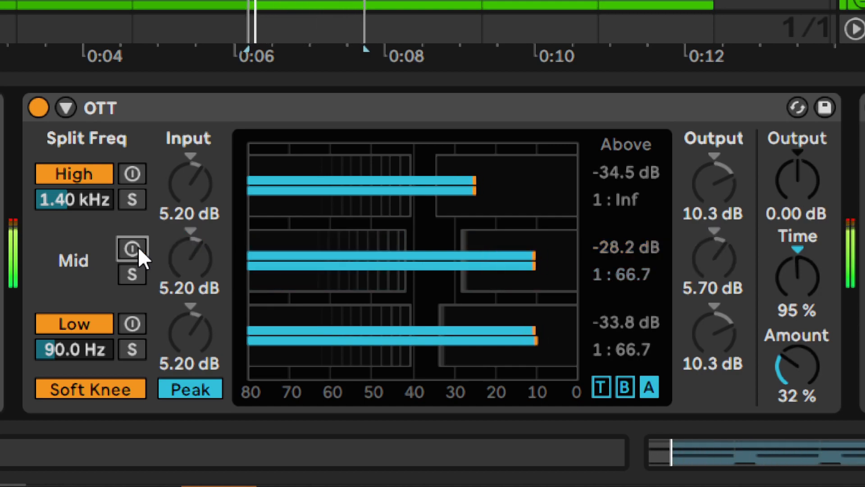
{"action": "left_click", "coordinate": [138, 247]}
{"action": "key", "text": "space"}
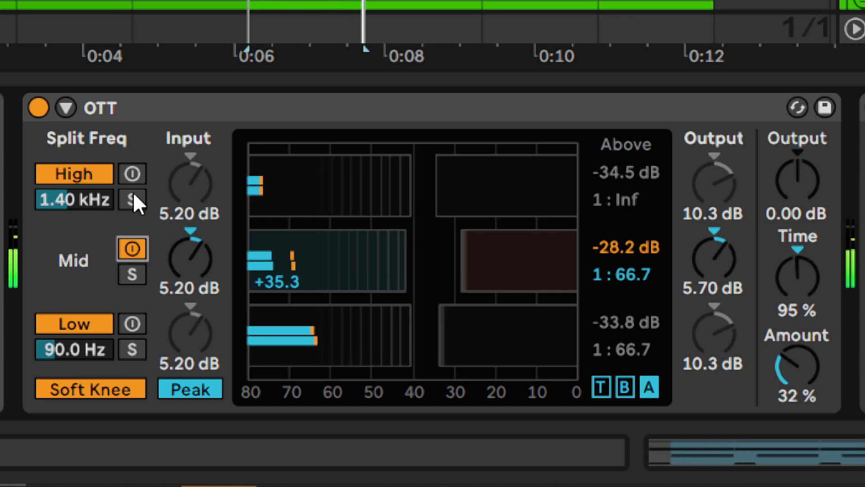
Resume playback and activate the High band above 1.40 kHz after comparing it on and off.
{"action": "key", "text": "ctrl"}
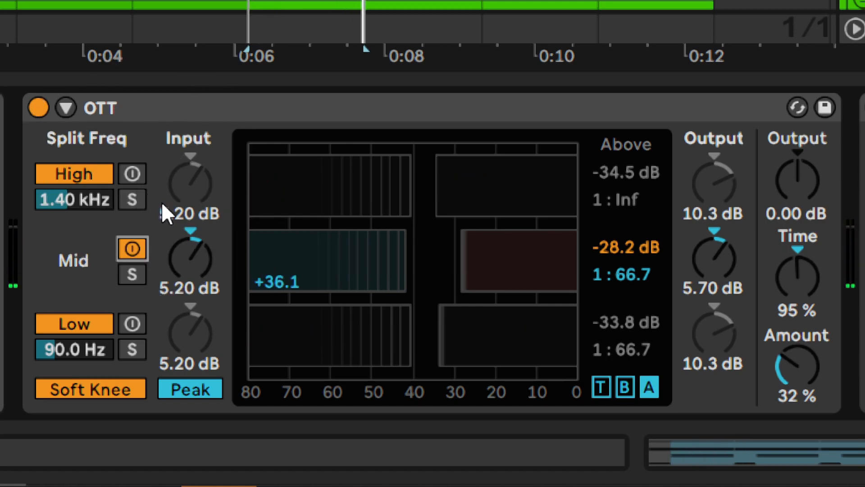
{"action": "key", "text": "space"}
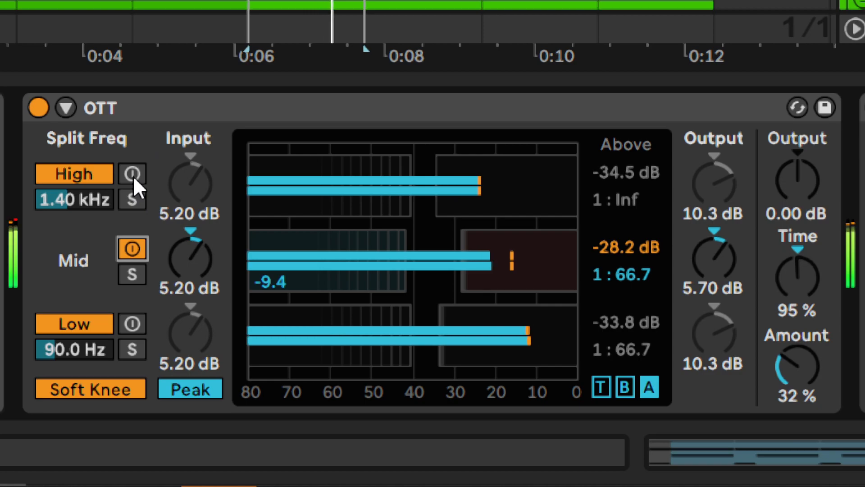
{"action": "left_click", "coordinate": [133, 175]}
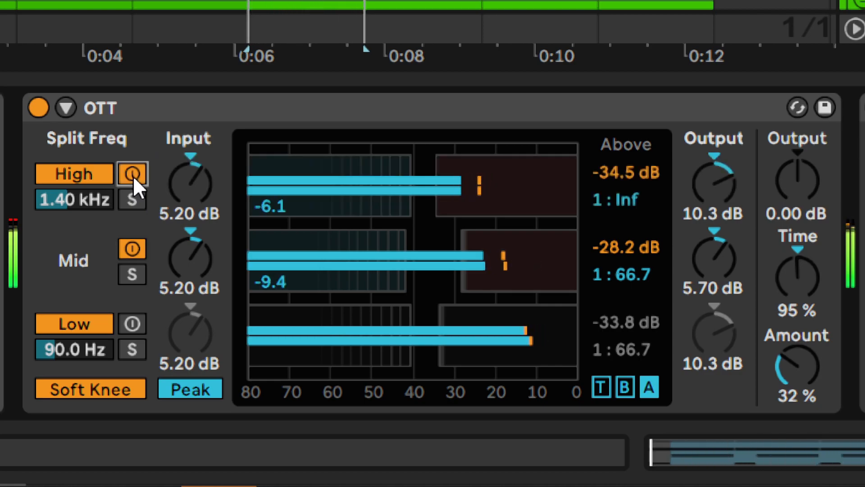
{"action": "left_click", "coordinate": [132, 175]}
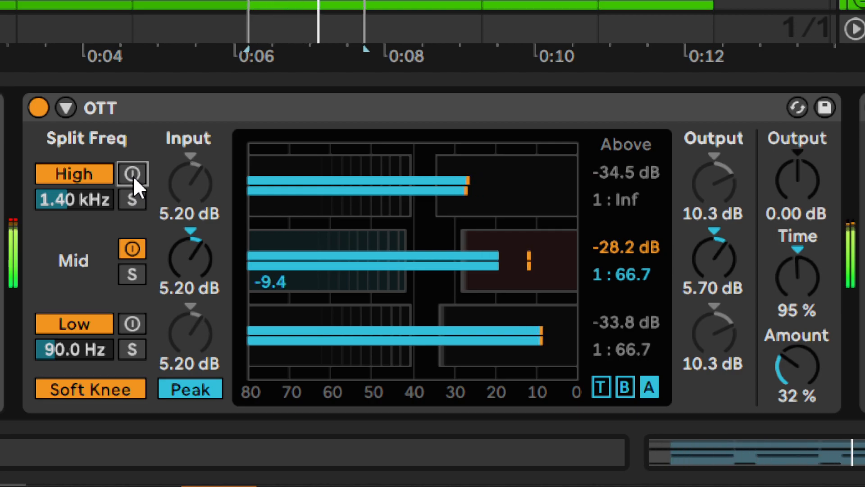
{"action": "left_click", "coordinate": [133, 174]}
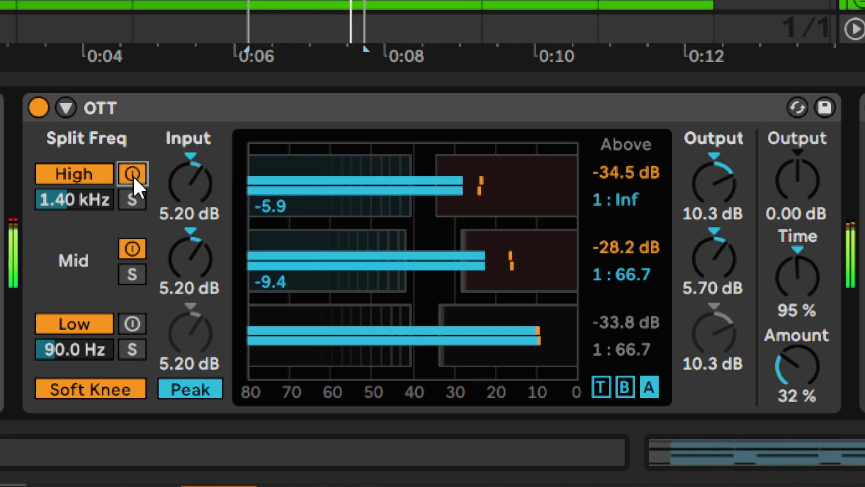